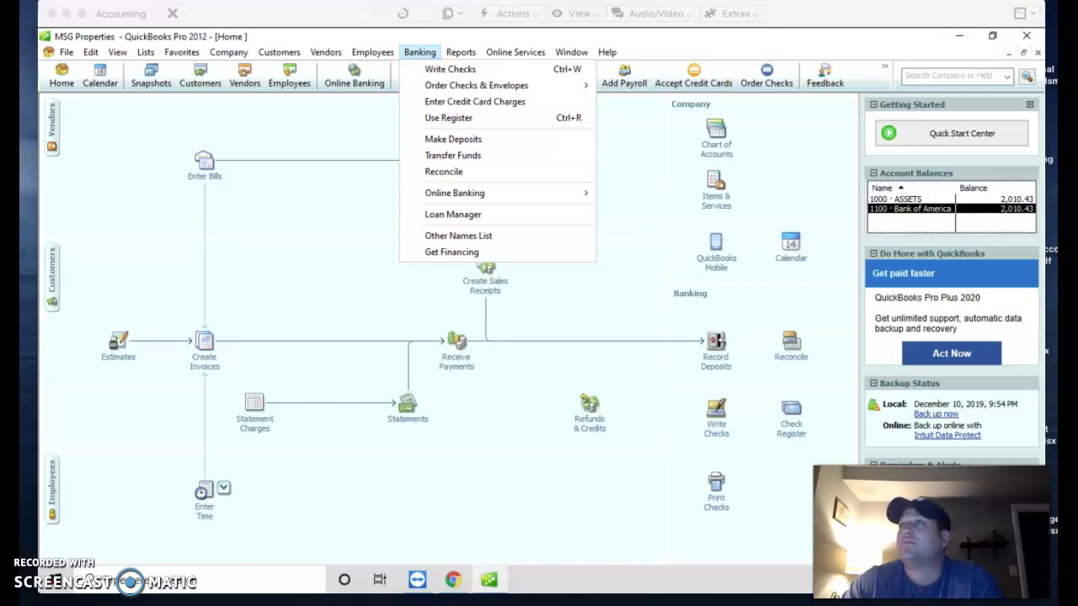
# Step: Switch to the Bank of America online banking site and open the Business Fundamentals checking account's statements and documents
pyautogui.moveTo(348, 176); pyautogui.dragTo(149, 16)
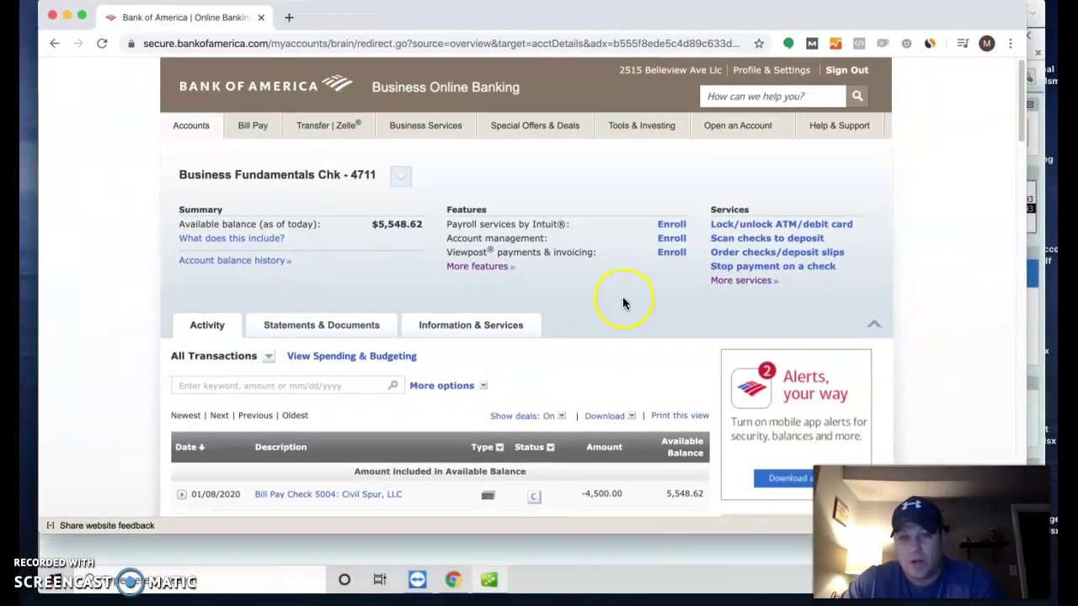
pyautogui.moveTo(191, 133)
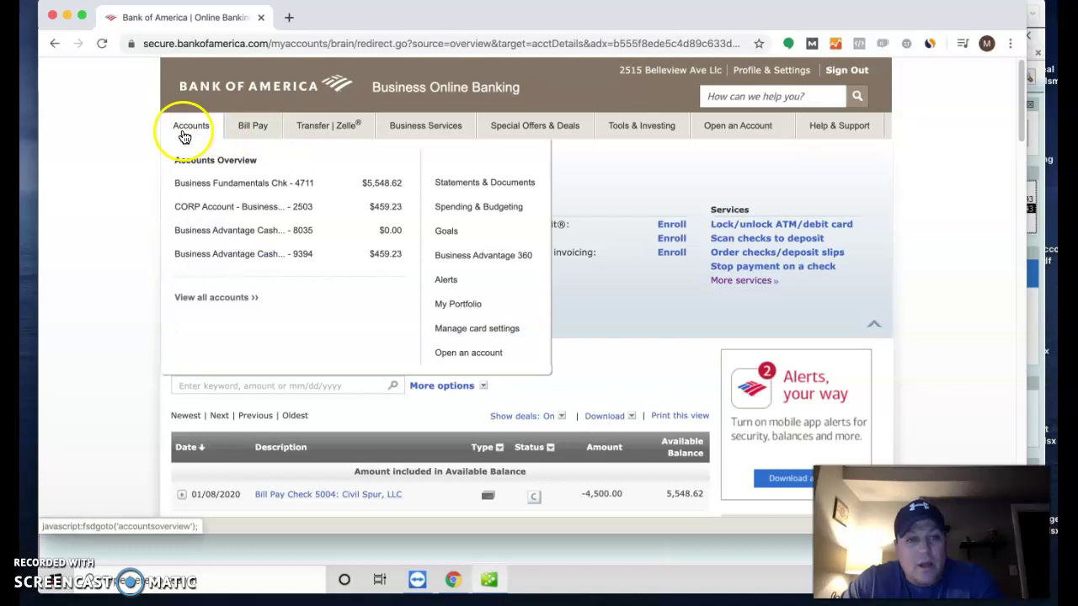
pyautogui.click(216, 184)
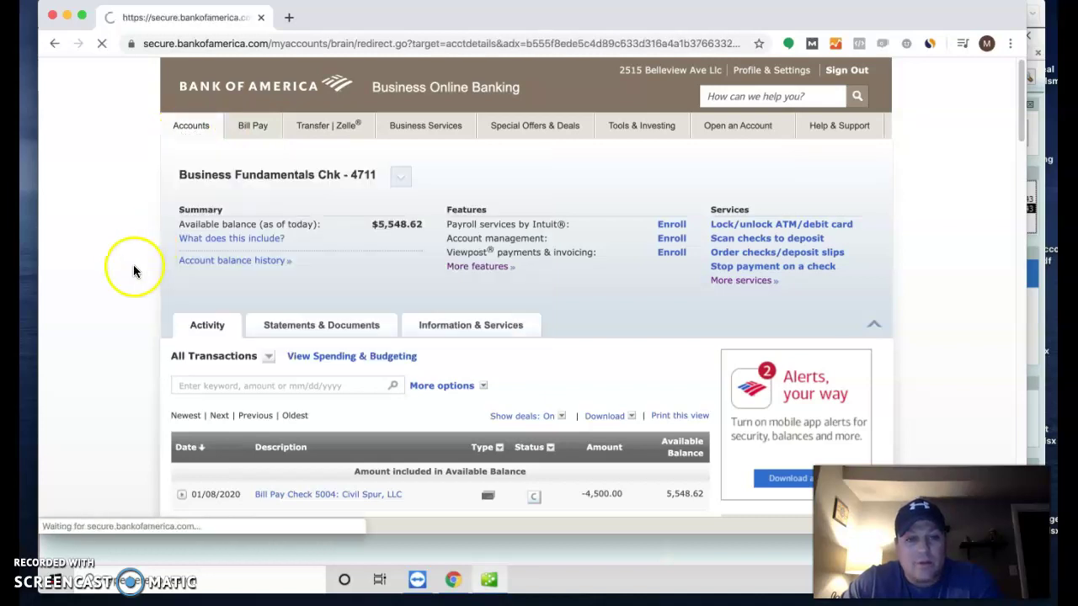
pyautogui.click(337, 337)
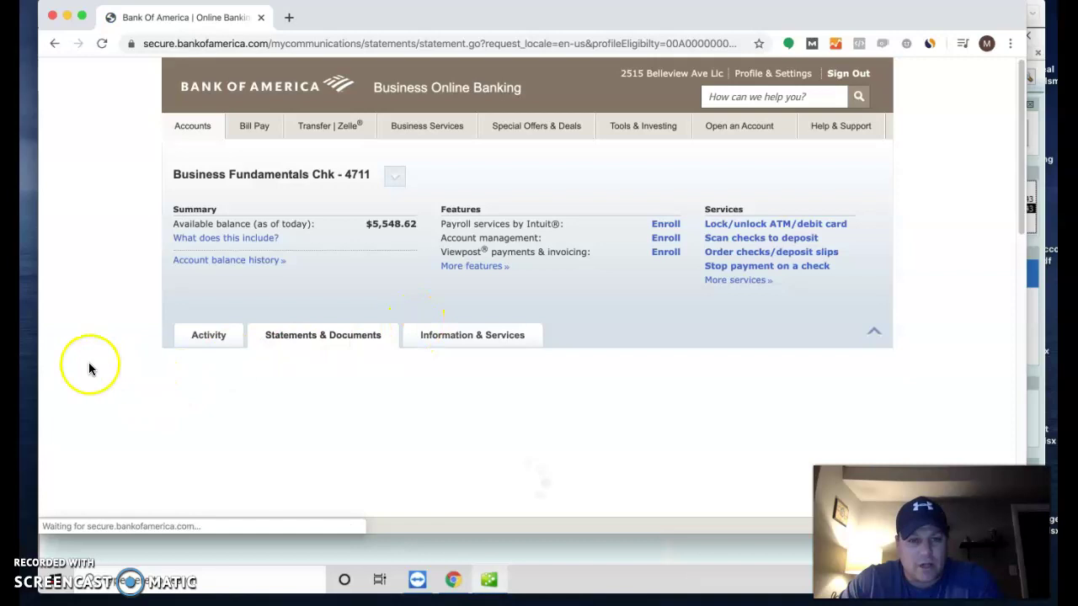
# Step: Check the Statements section for the year 2020 and collapse it again
pyautogui.scroll(-2, 88, 366)
pyautogui.scroll(-1, 108, 341)
pyautogui.scroll(-1, 108, 342)
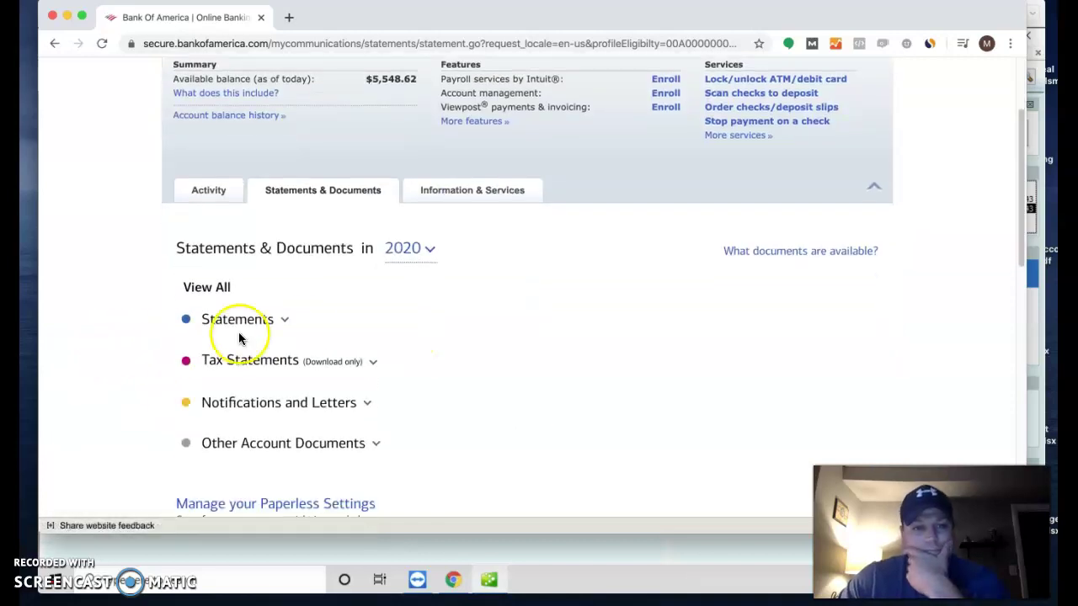
pyautogui.click(285, 329)
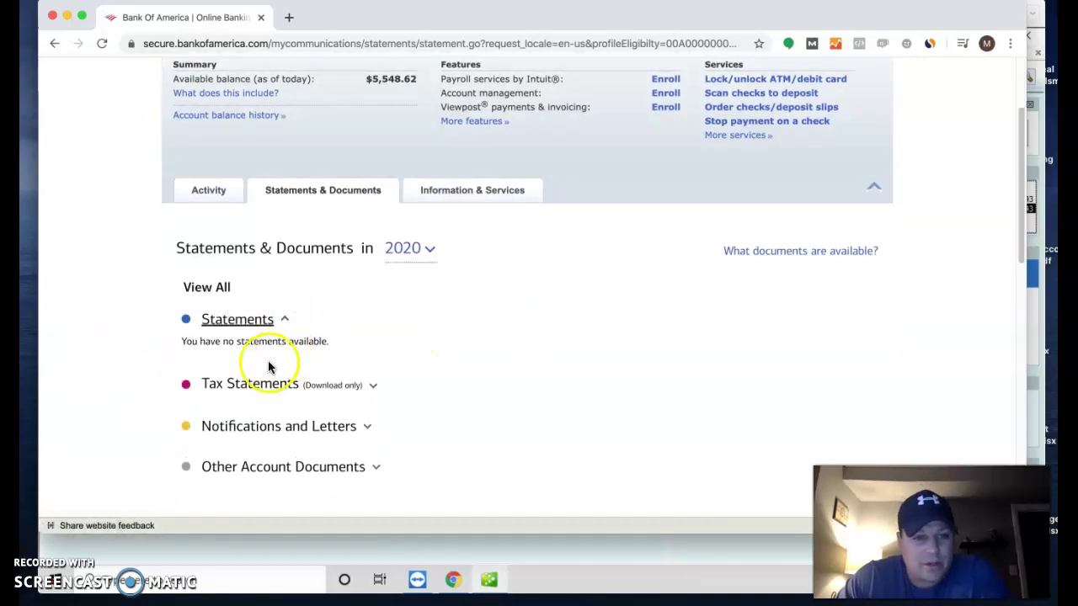
pyautogui.click(259, 323)
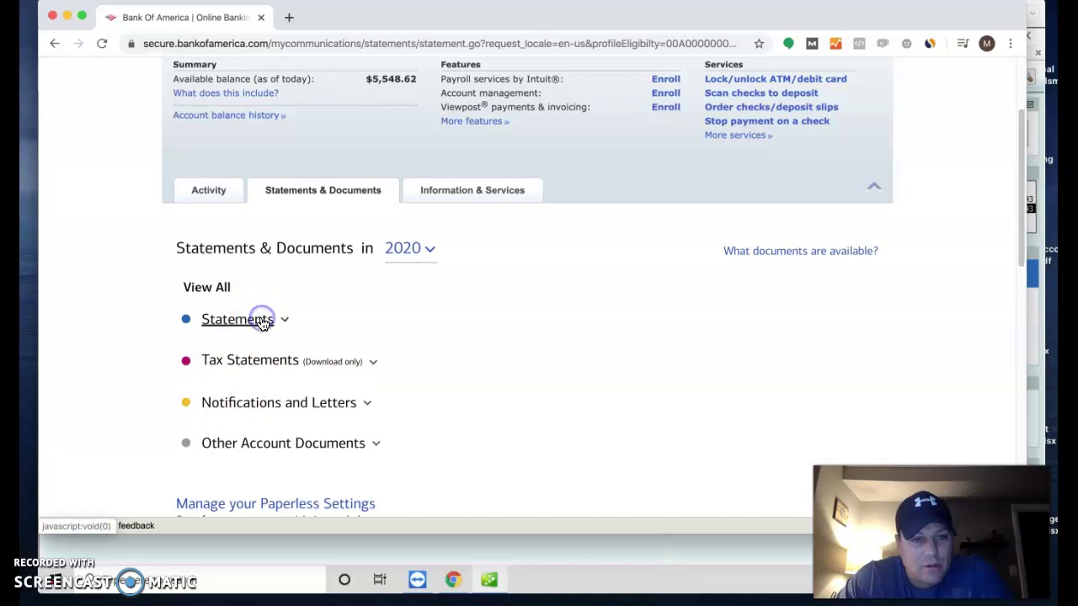
# Step: Show the statements for 2019 and open the November statement as a PDF
pyautogui.click(424, 253)
pyautogui.click(418, 272)
pyautogui.click(266, 323)
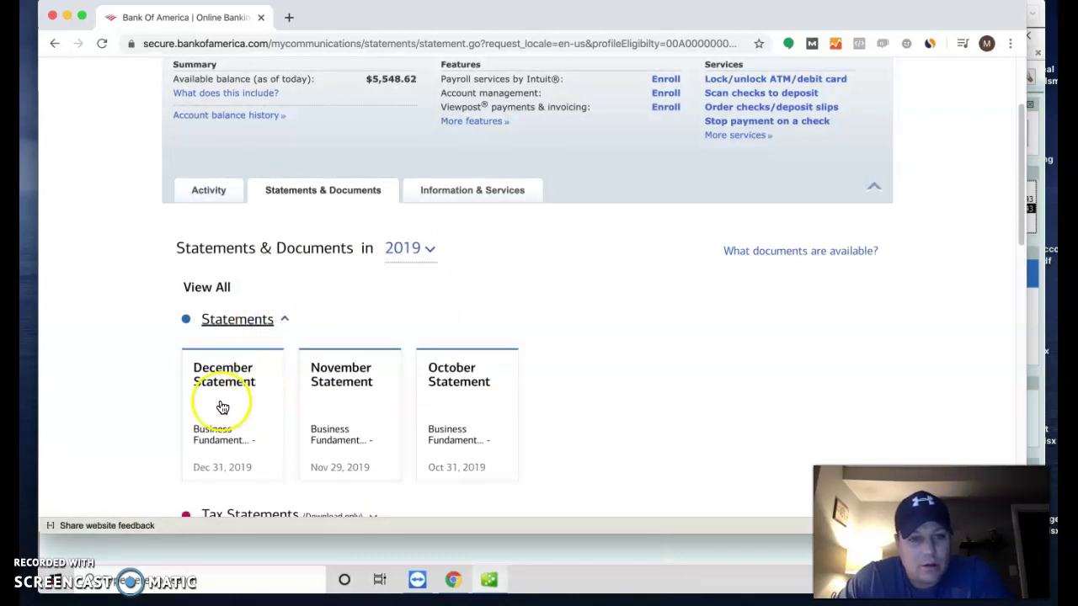
pyautogui.click(346, 373)
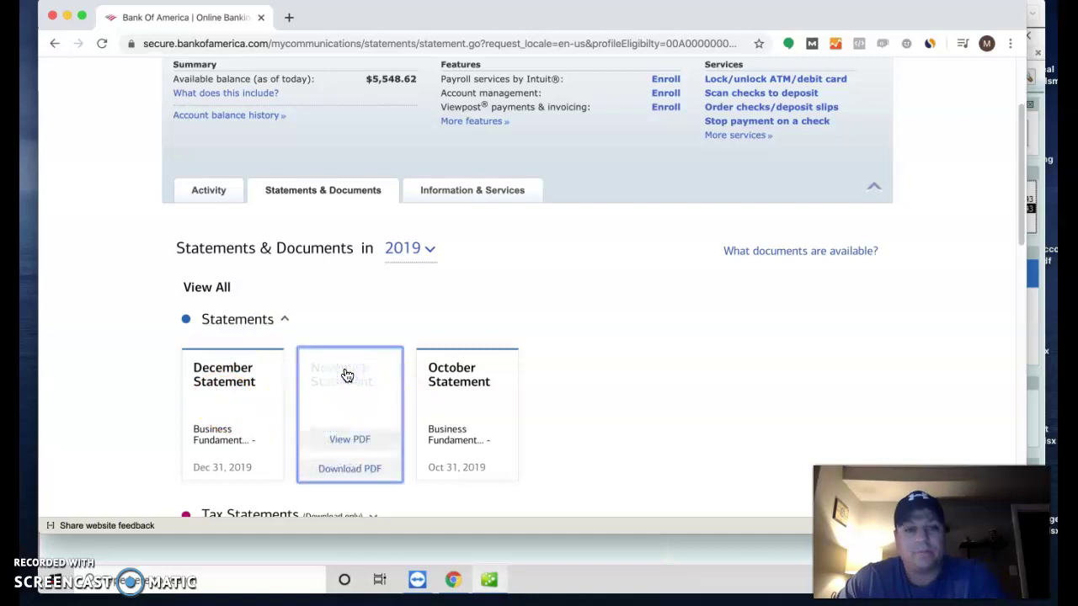
pyautogui.click(347, 440)
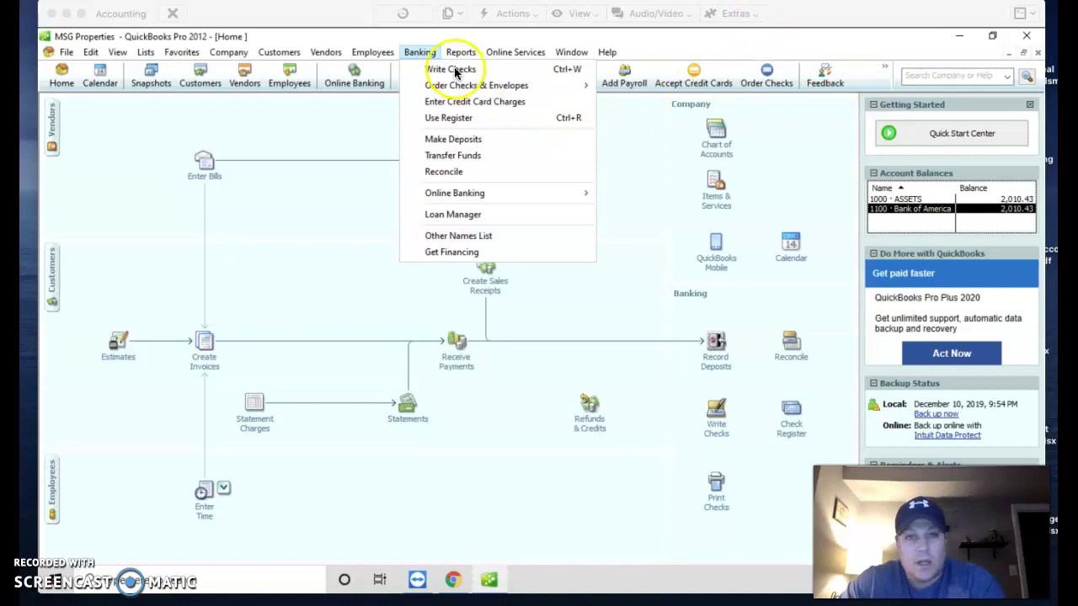
pyautogui.click(441, 172)
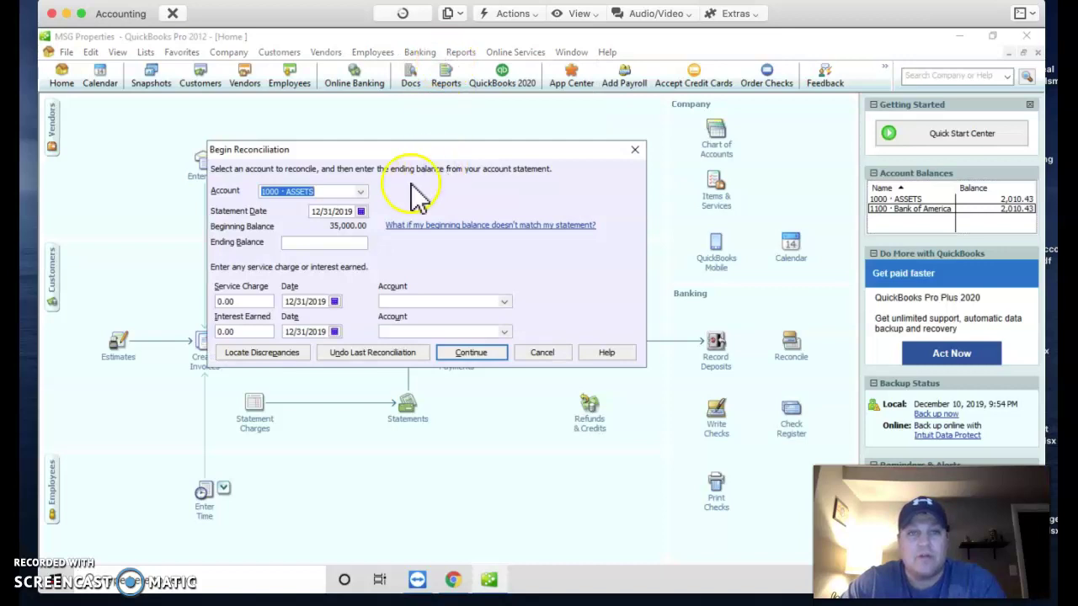
pyautogui.click(403, 178)
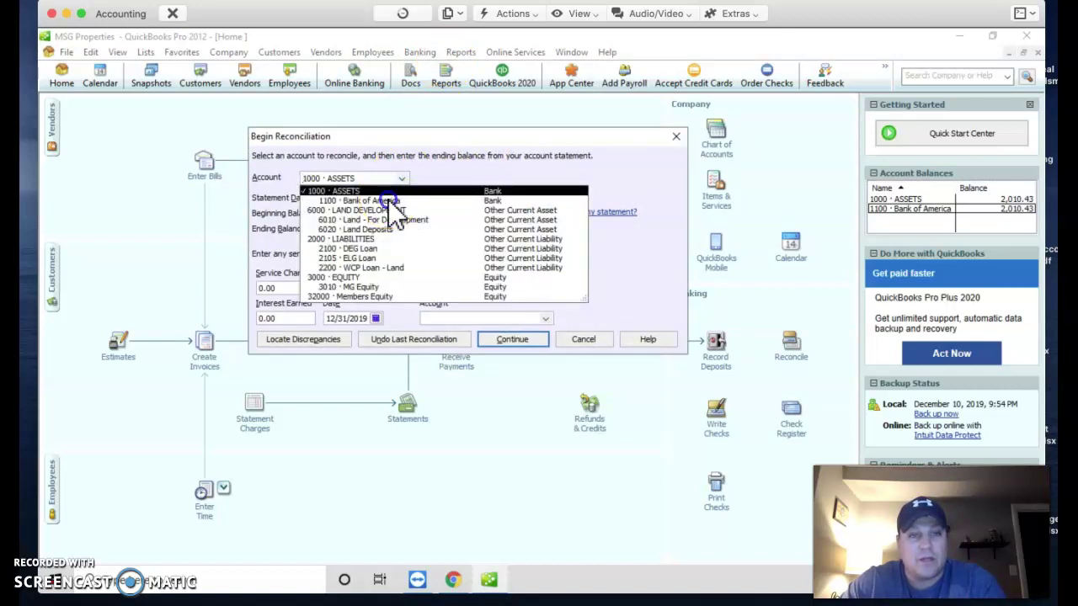
pyautogui.click(389, 200)
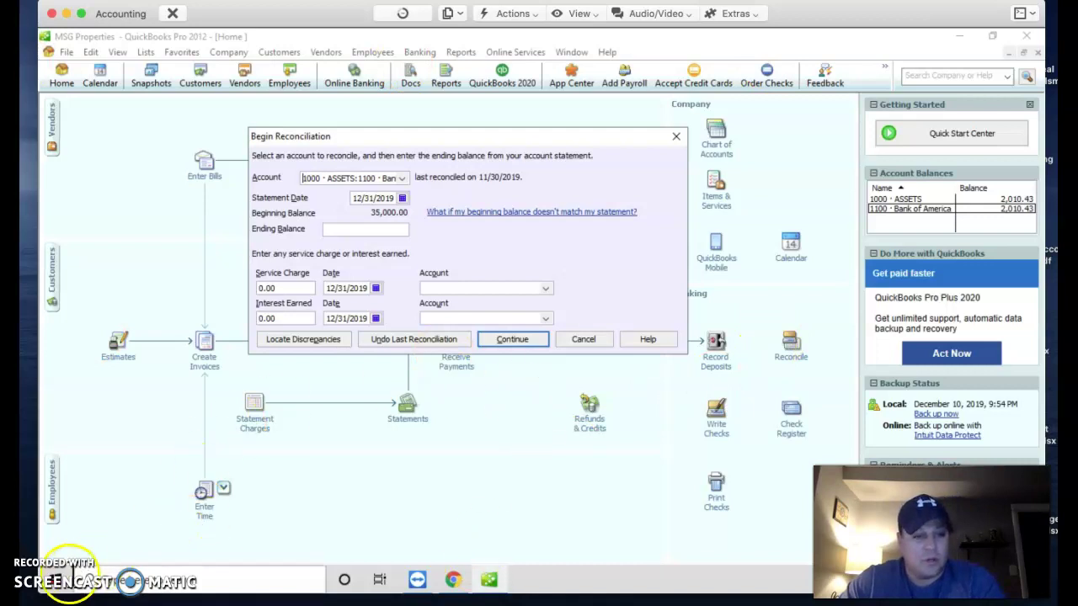
pyautogui.click(56, 601)
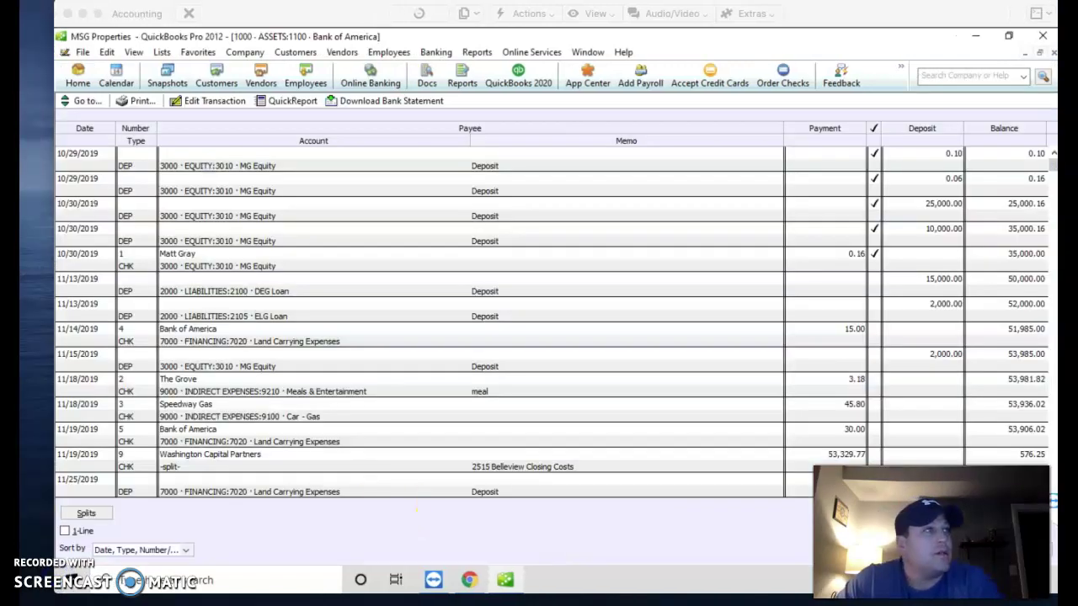
# Step: Check the November 30, 2019 ending balance in the bank statement's account summary
pyautogui.moveTo(27, 94); pyautogui.dragTo(804, 24)
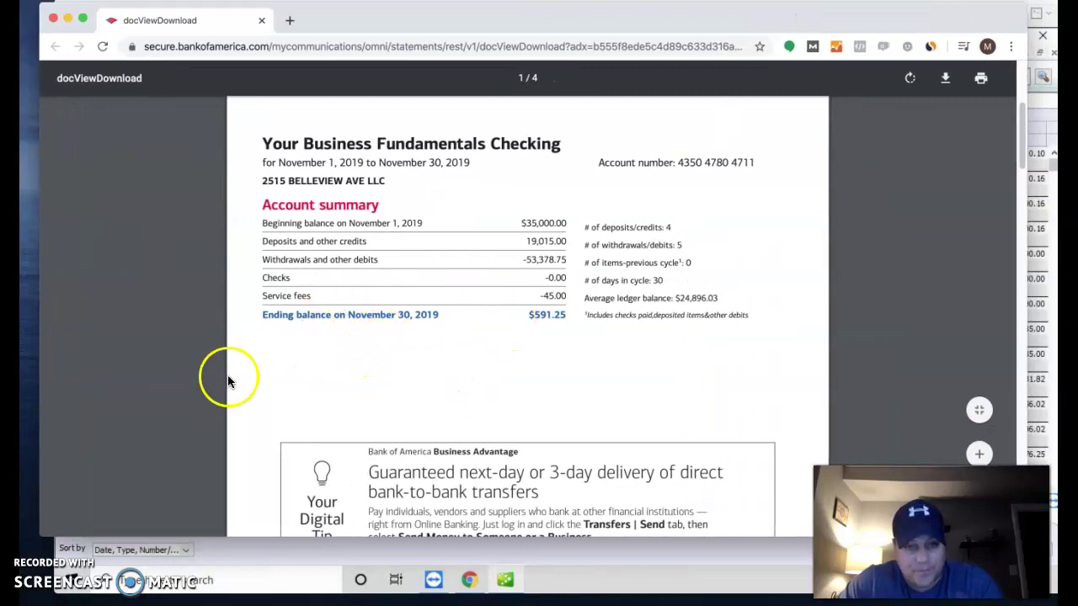
pyautogui.moveTo(262, 315); pyautogui.dragTo(570, 320)
pyautogui.moveTo(684, 29); pyautogui.dragTo(0, 69)
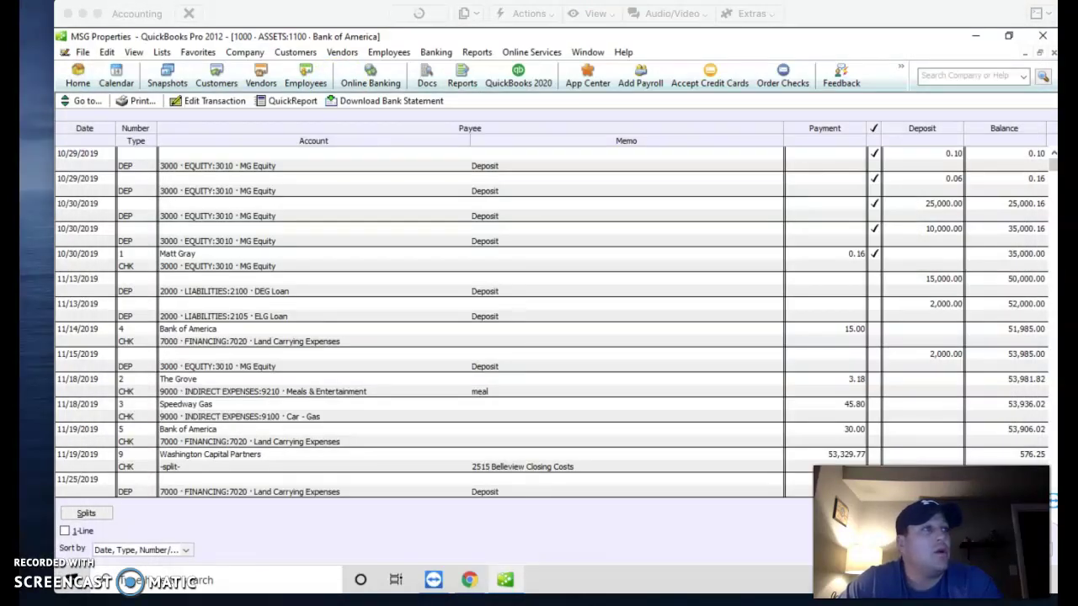
# Step: Start a bank reconciliation in QuickBooks and enter an ending balance of 591.25
pyautogui.click(432, 53)
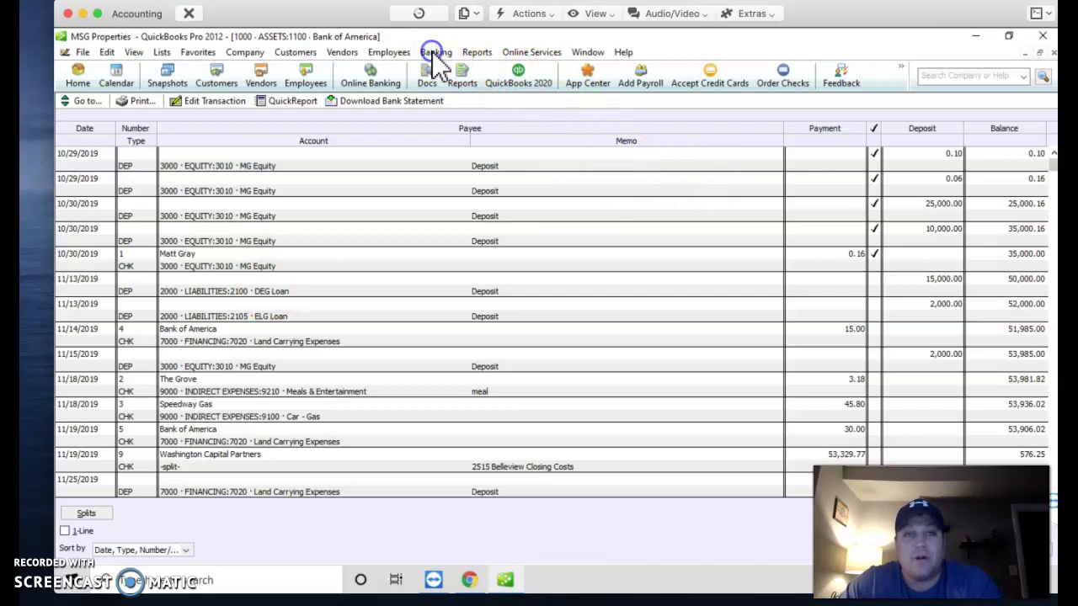
pyautogui.click(468, 172)
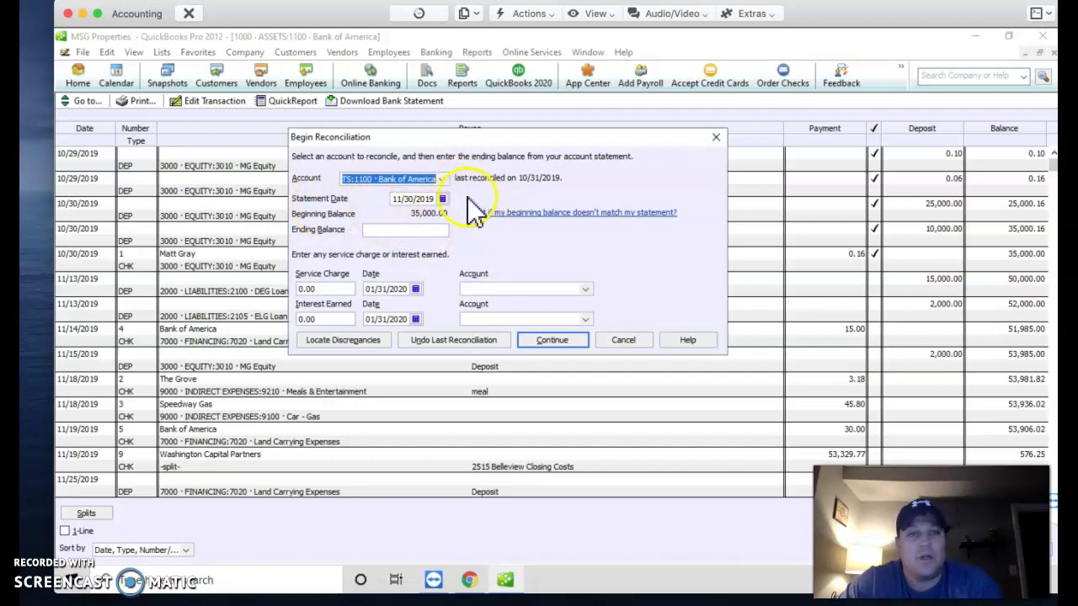
pyautogui.click(397, 230)
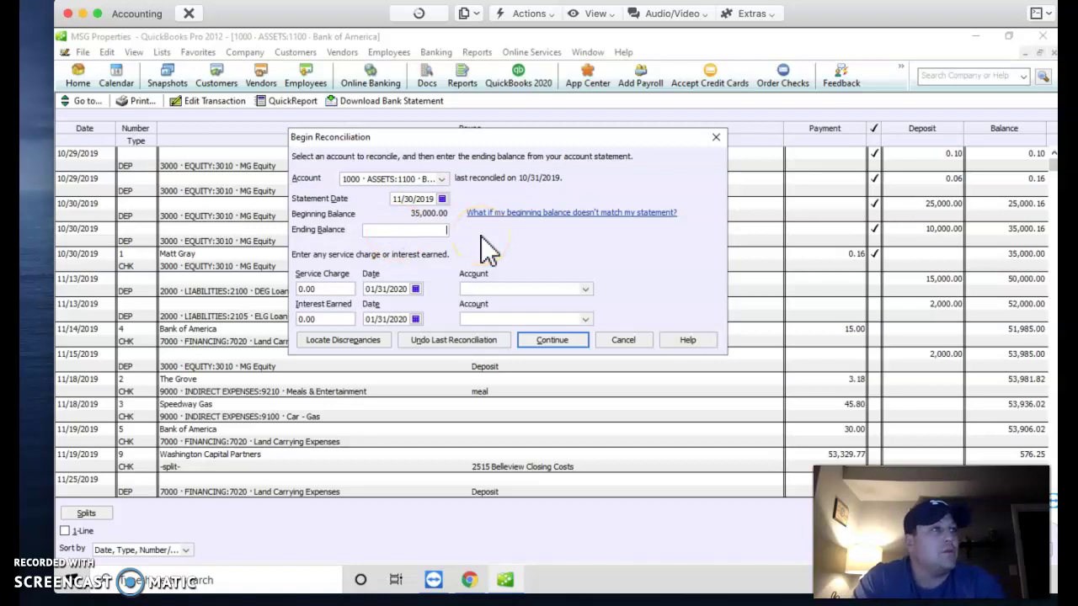
pyautogui.write('59')
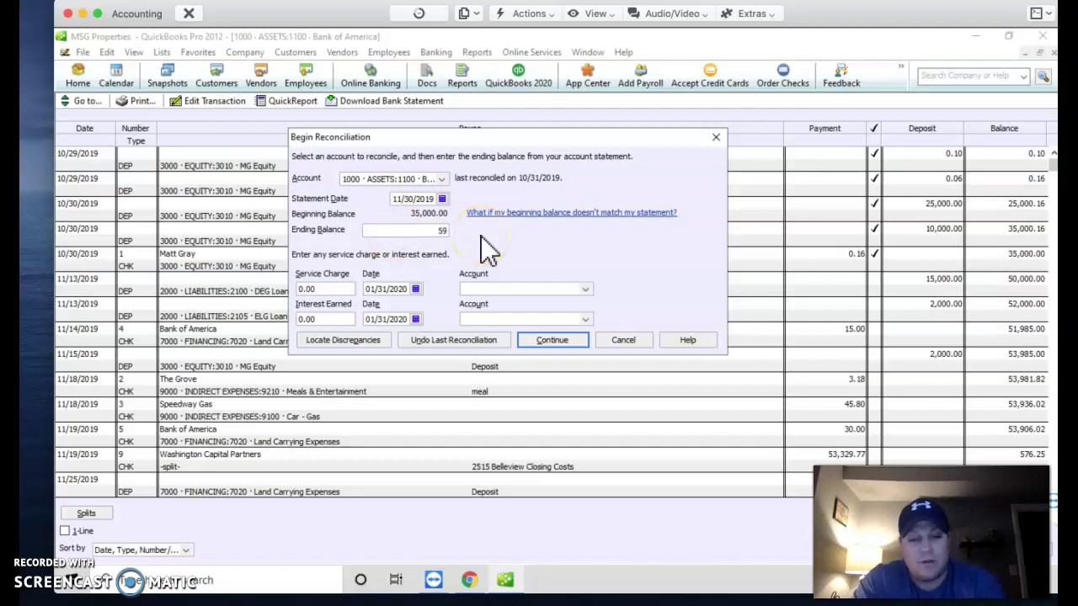
pyautogui.write('1.25')
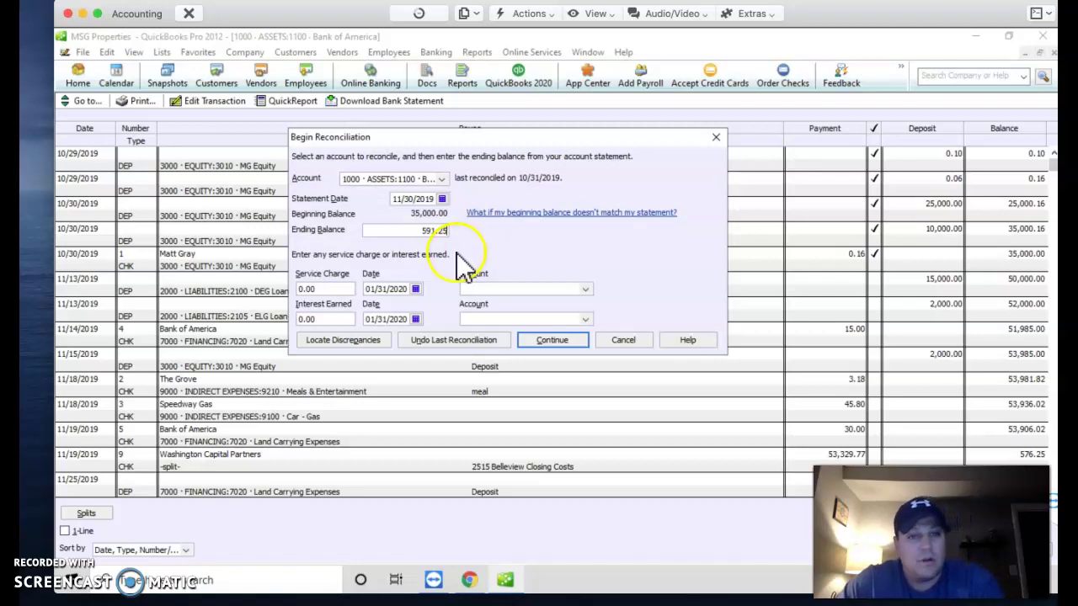
pyautogui.click(471, 252)
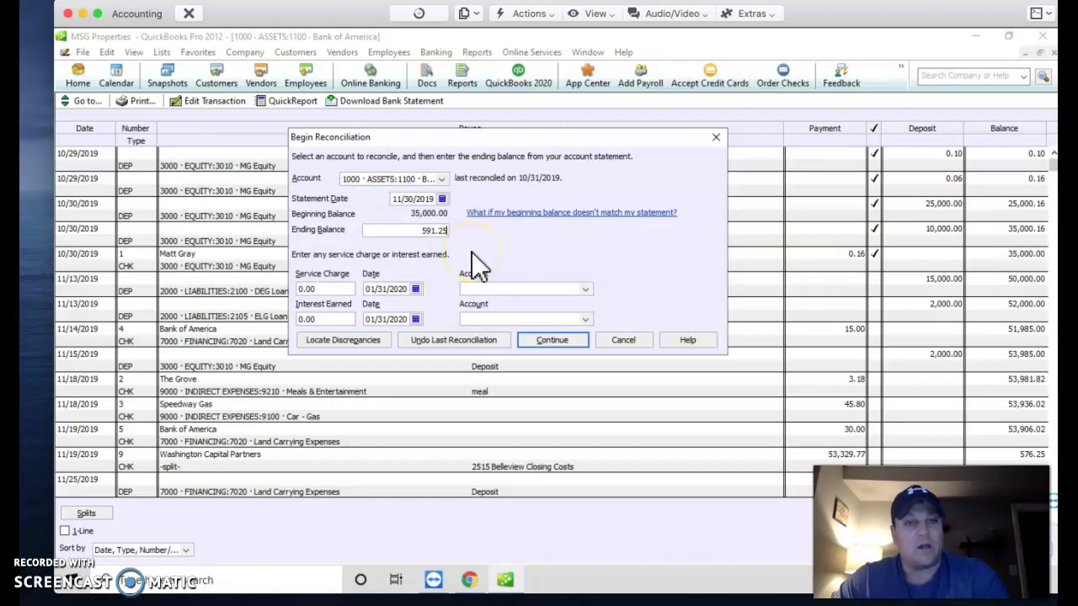
# Step: Select 1100 · Bank of America as the account to reconcile and continue to its transaction list
pyautogui.click(432, 179)
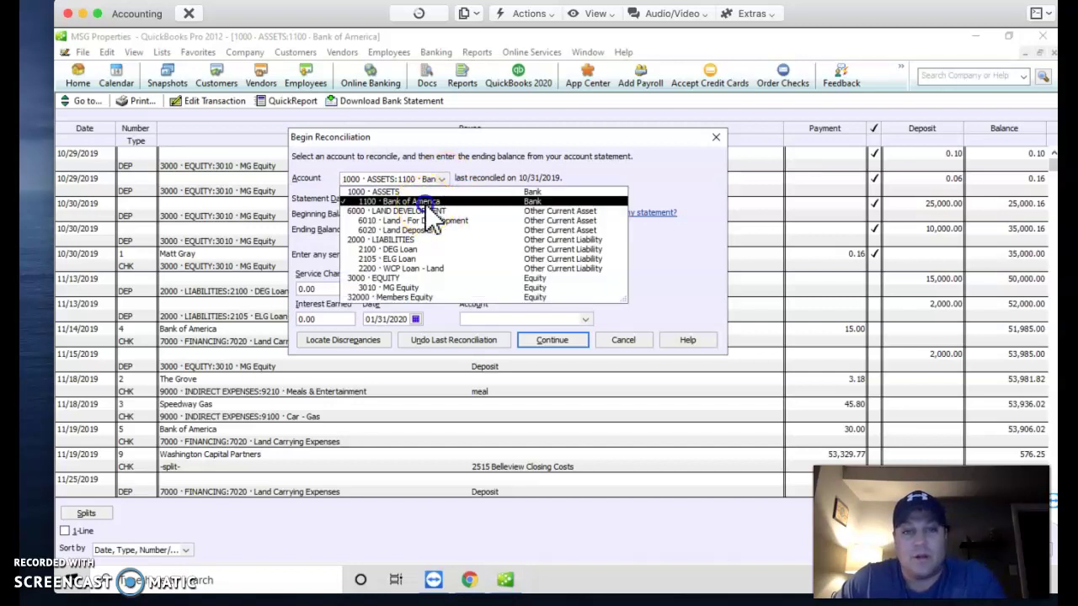
pyautogui.click(428, 202)
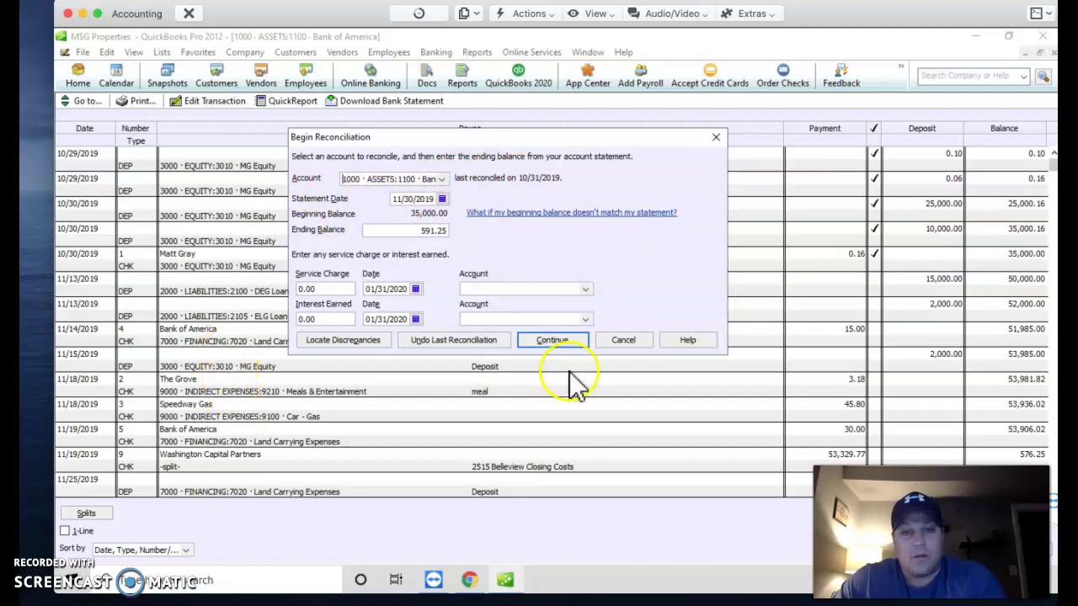
pyautogui.click(548, 342)
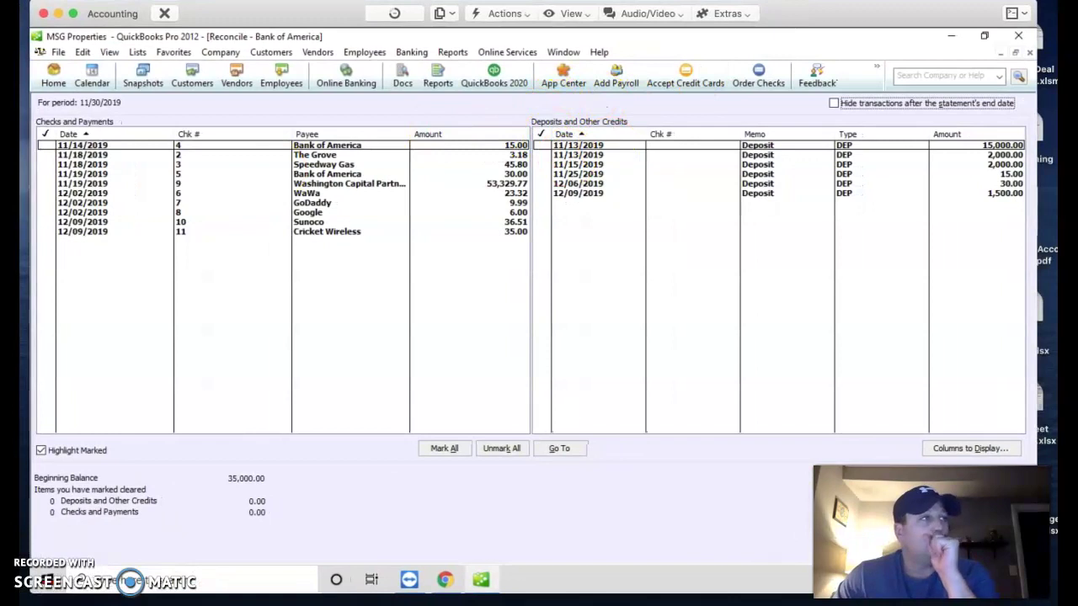
# Step: Review the beginning and ending balances in the November bank statement's account summary, and return to the QuickBooks reconciliation
pyautogui.press('super+Tab')
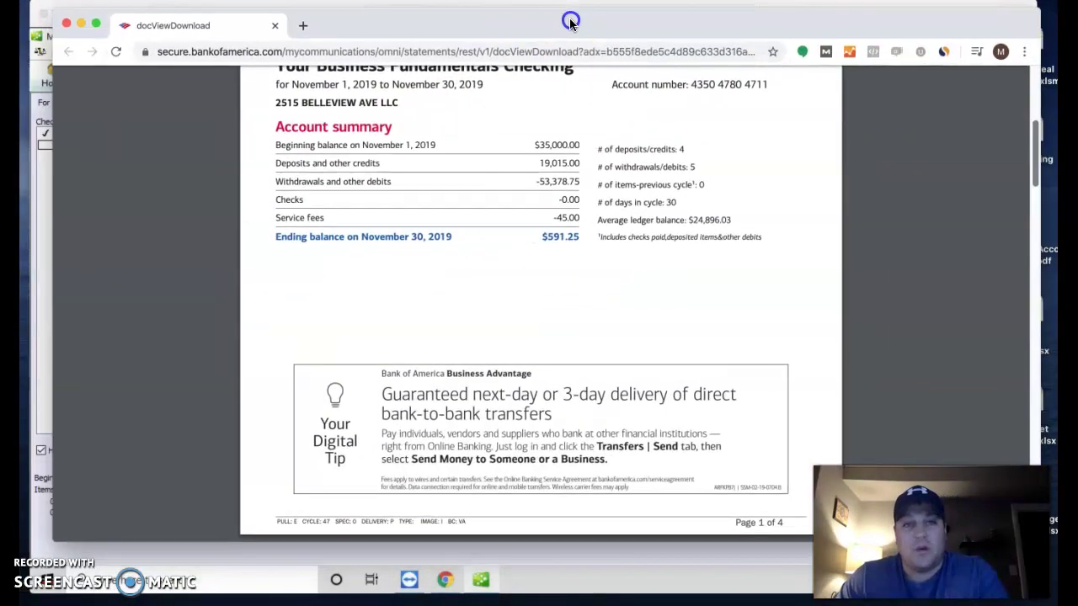
pyautogui.moveTo(533, 144); pyautogui.dragTo(594, 144)
pyautogui.click(560, 144)
pyautogui.moveTo(543, 237); pyautogui.dragTo(574, 234)
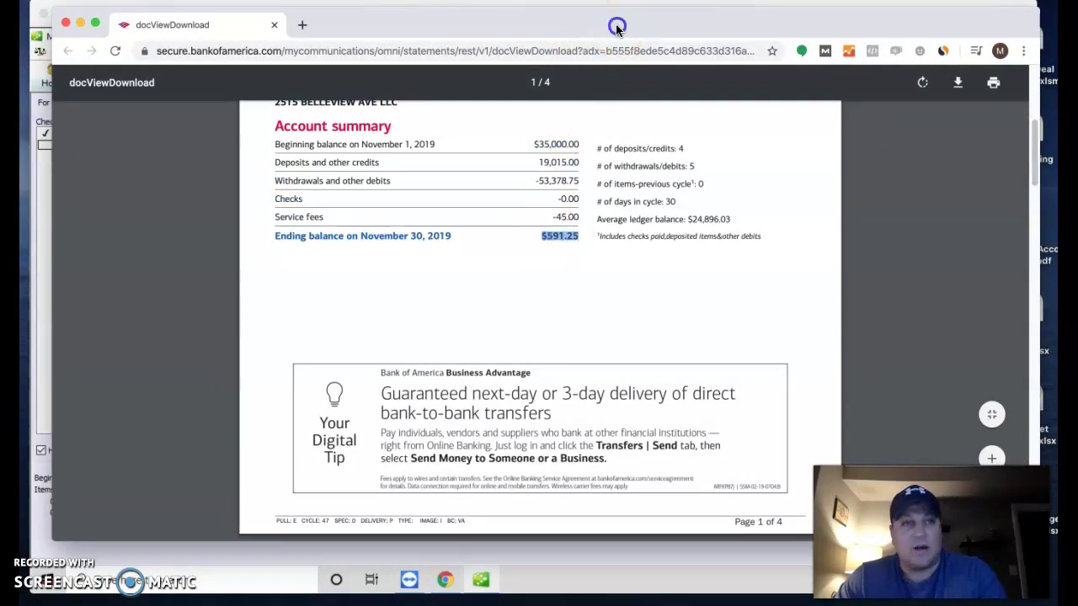
pyautogui.press('super+Tab')
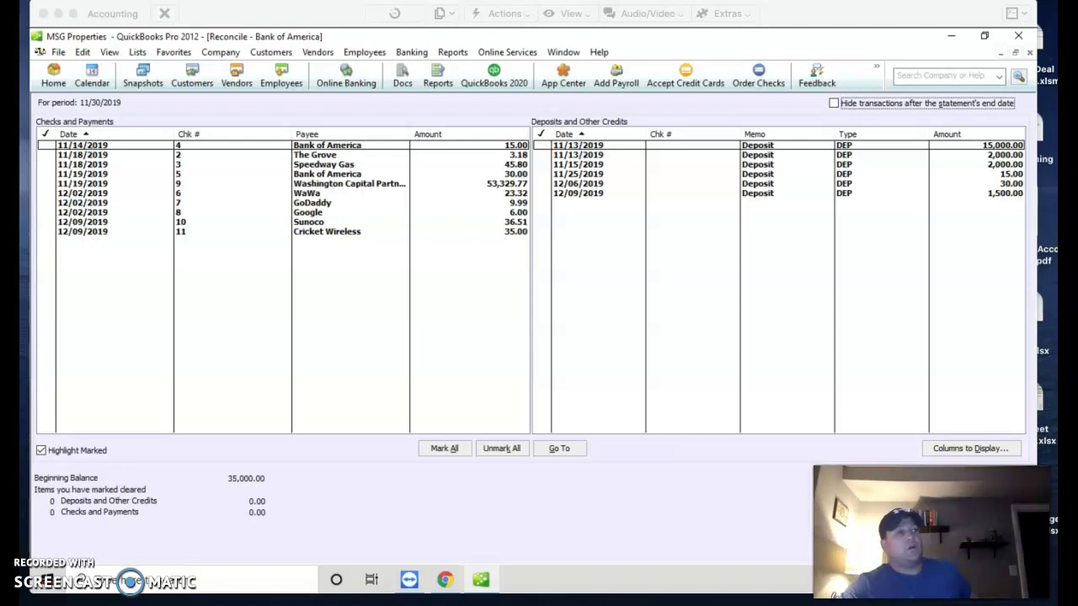
# Step: Mark the 12/06/2019 and 12/09/2019 deposits as cleared and unmark both again
pyautogui.click(579, 185)
pyautogui.click(577, 194)
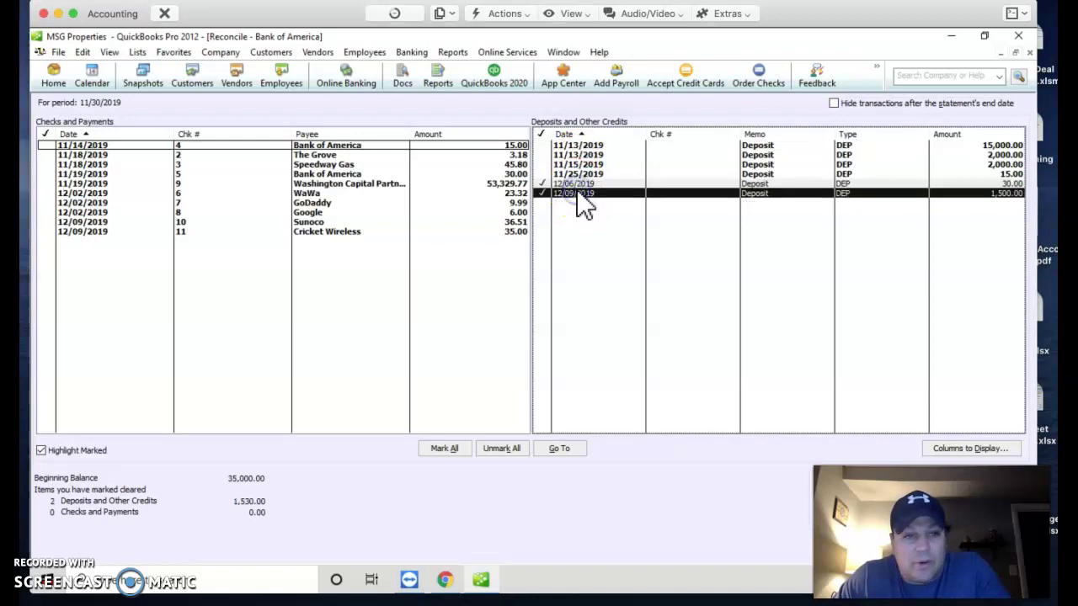
pyautogui.click(577, 184)
pyautogui.click(576, 194)
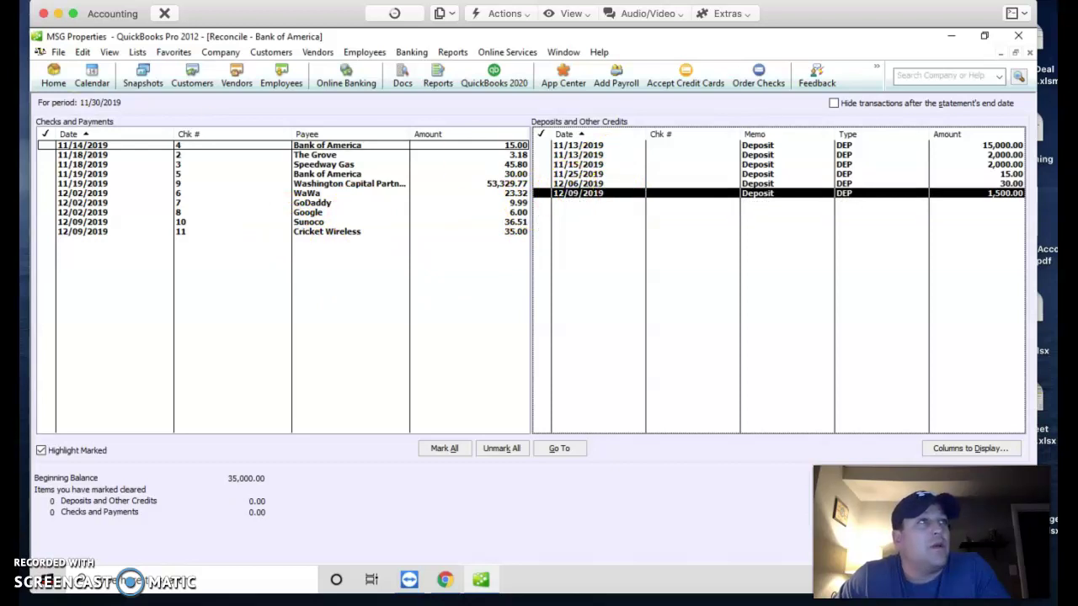
# Step: Review the deposits and other credits in the November bank statement, and return to the QuickBooks reconciliation
pyautogui.press('super+Tab')
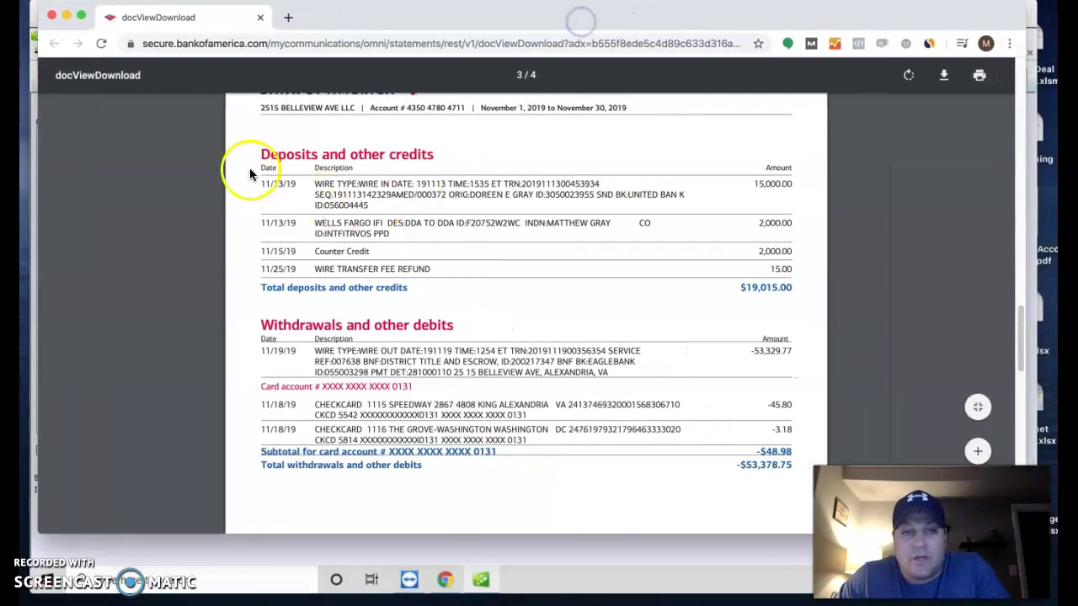
pyautogui.moveTo(261, 157); pyautogui.dragTo(464, 164)
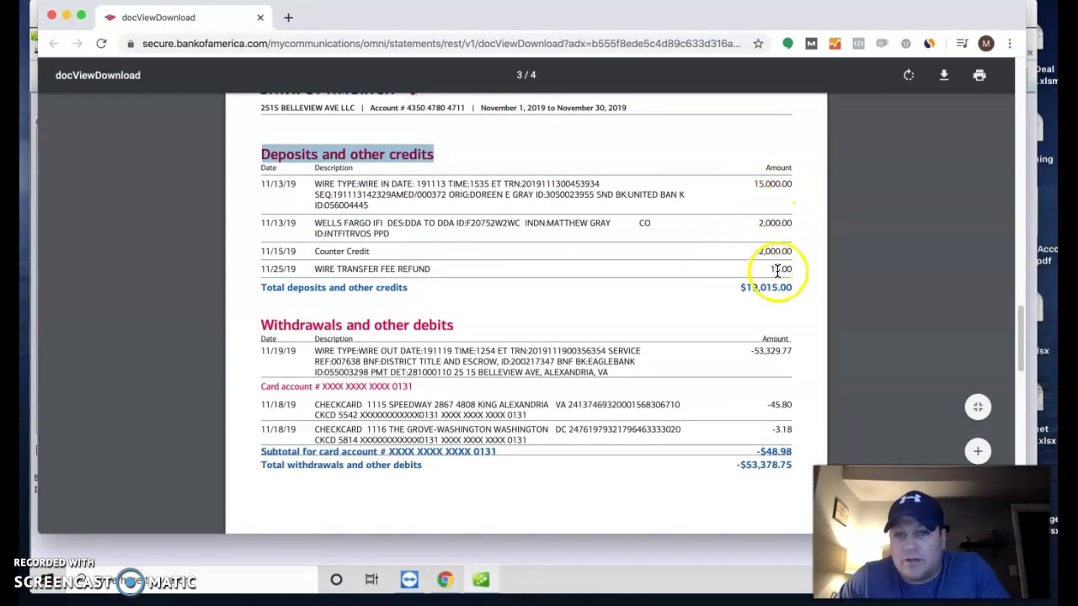
pyautogui.press('super+Tab')
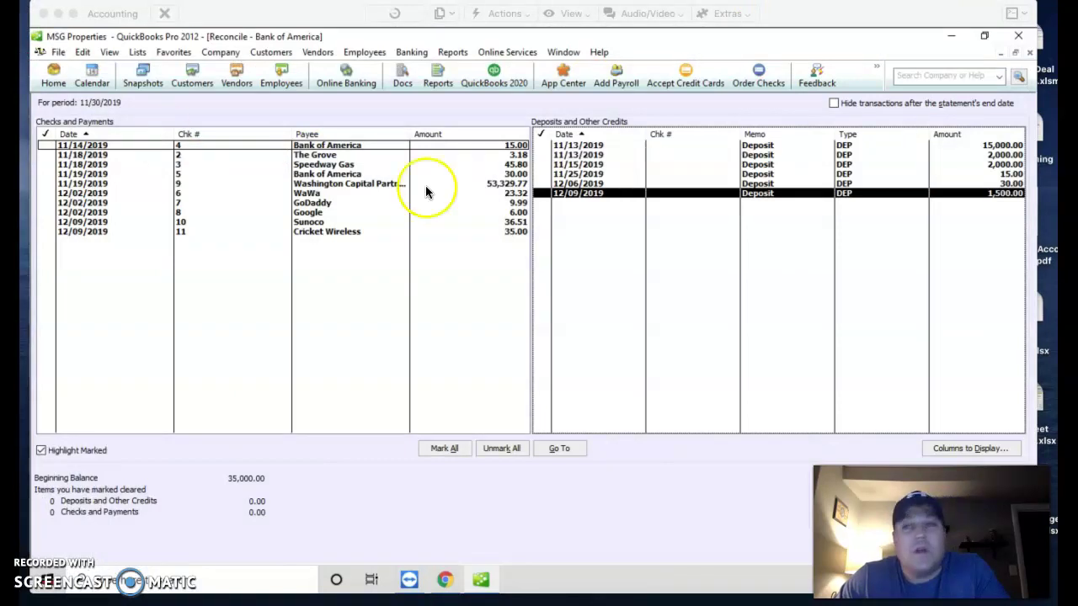
# Step: Try to mark the 15,000.00 deposit dated 11/13/2019 as cleared
pyautogui.click(589, 148)
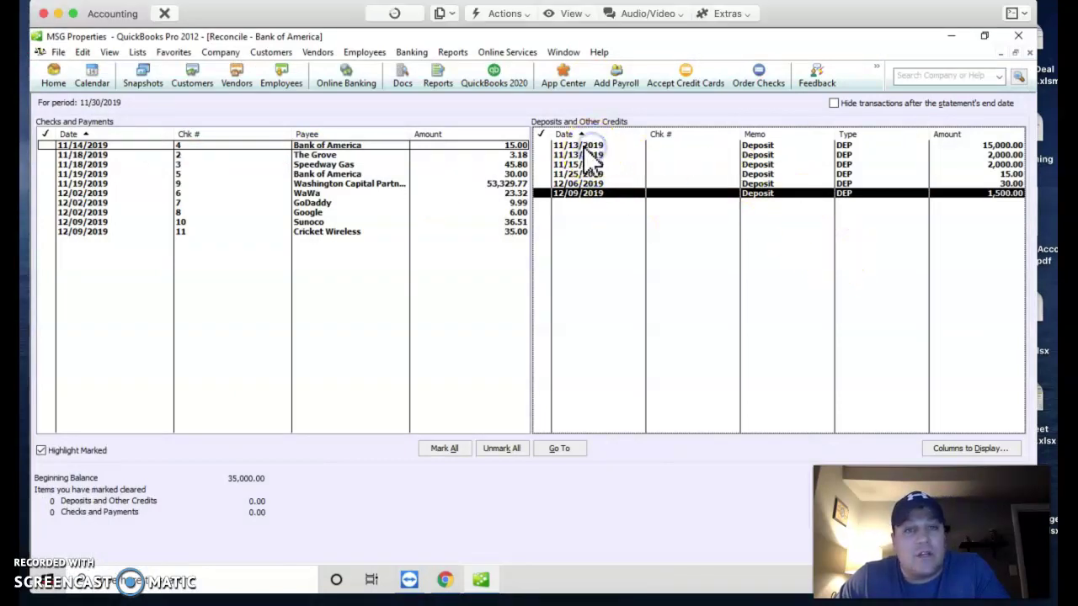
pyautogui.click(583, 146)
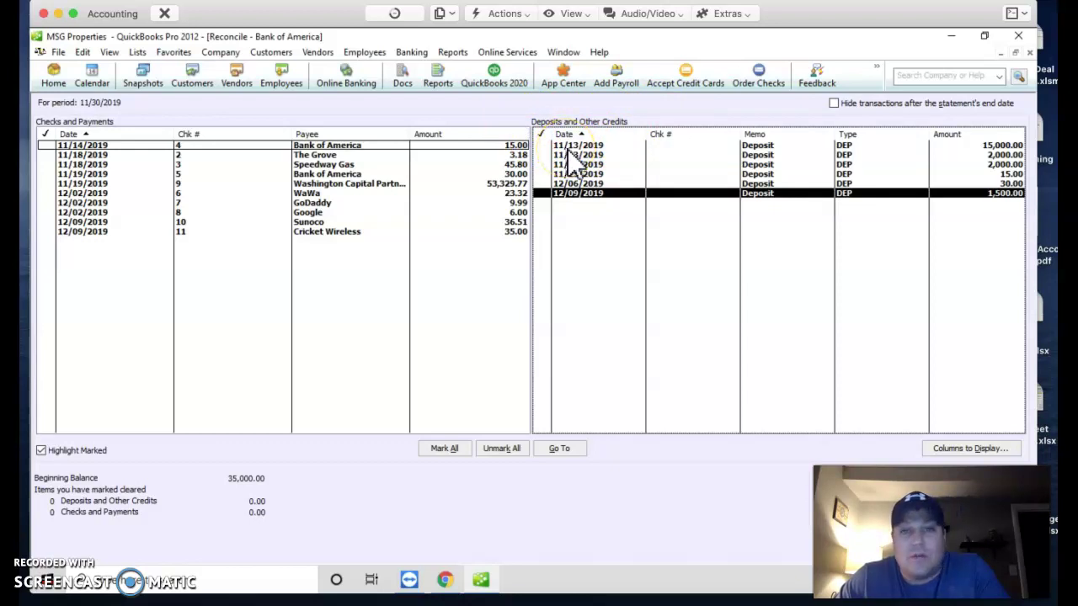
# Step: Mark the two 11/13/2019 deposits, the 11/15/2019 deposit and the 11/25/2019 deposit as cleared
pyautogui.click(569, 148)
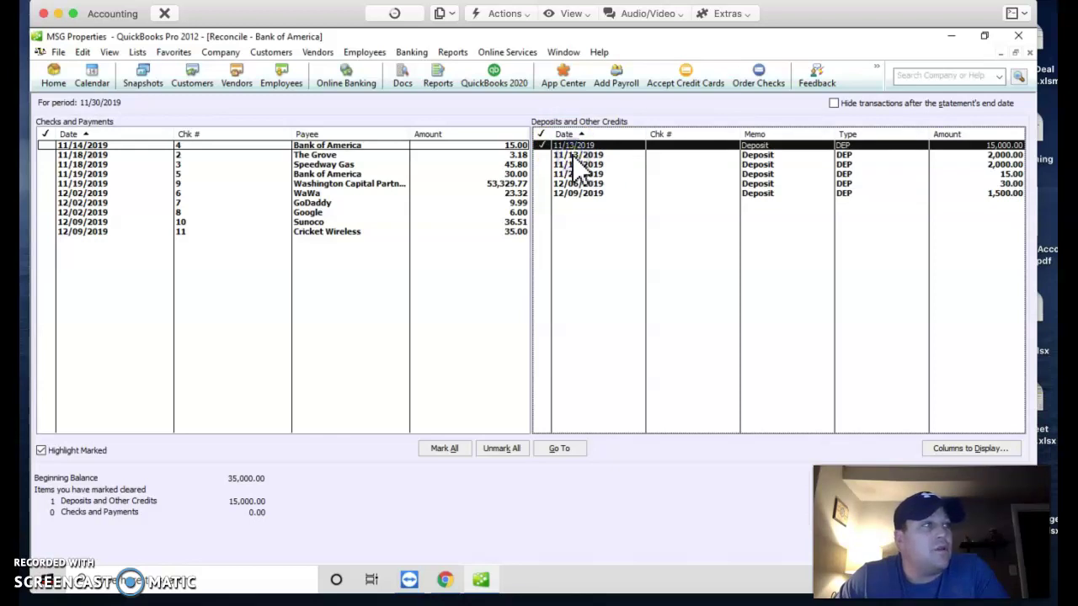
pyautogui.click(574, 156)
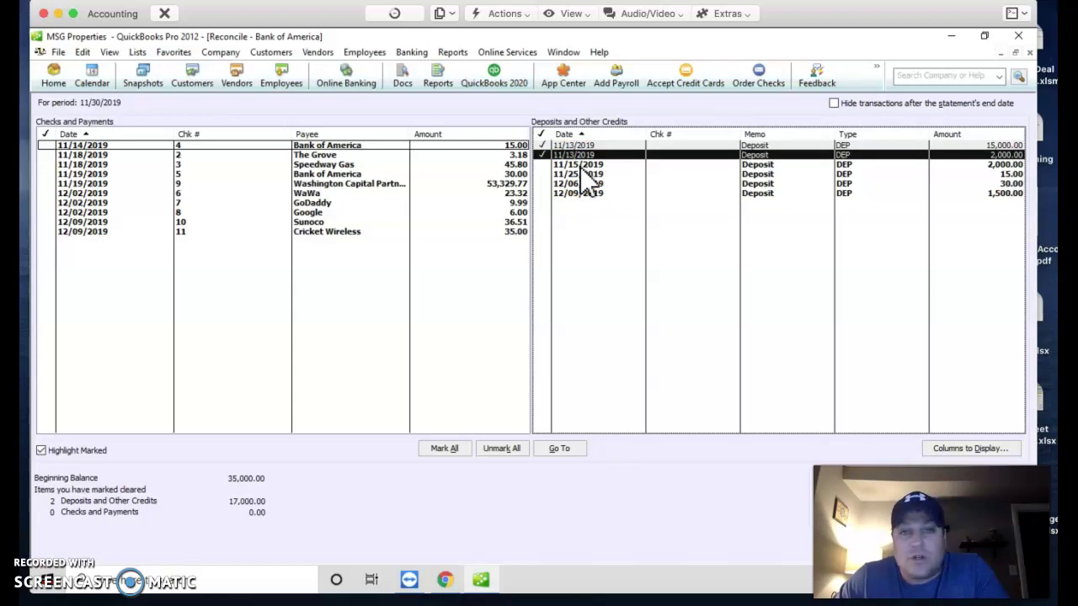
pyautogui.click(581, 166)
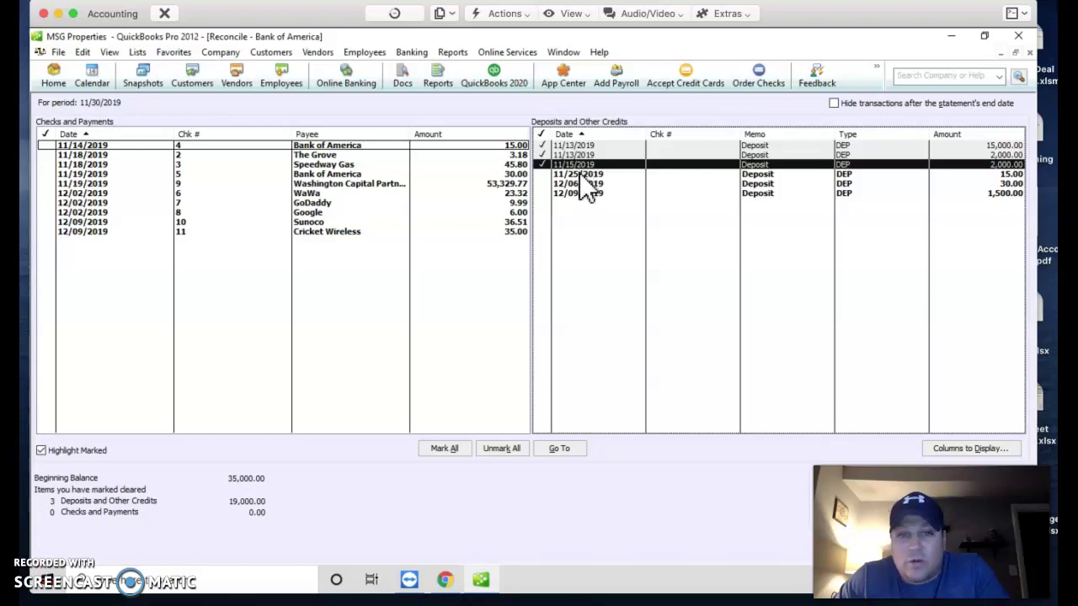
pyautogui.click(580, 174)
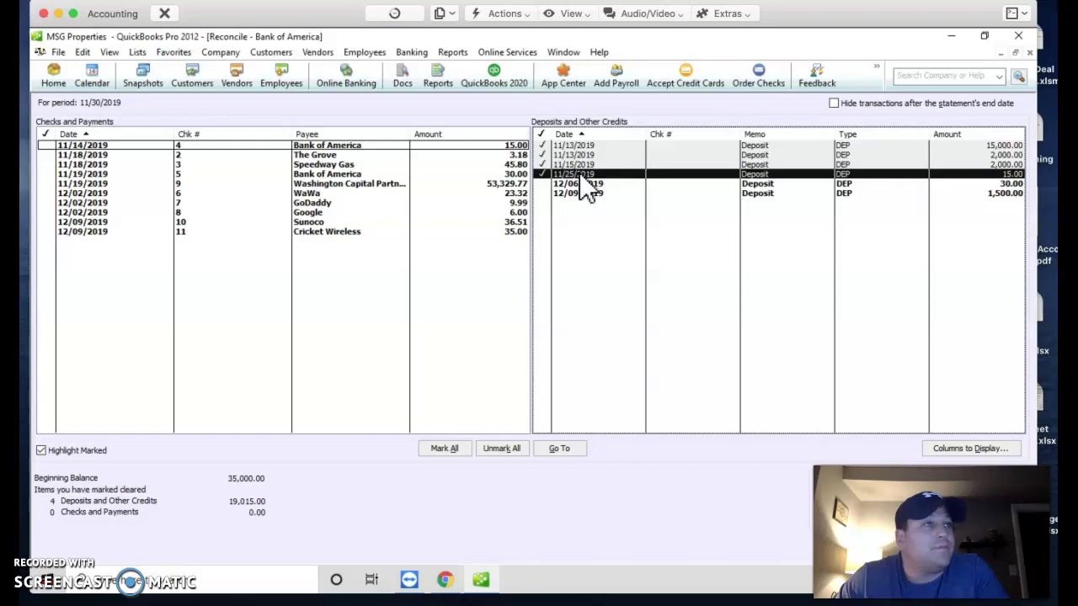
# Step: Compare the cleared deposits with the bank statement, review its withdrawals and other debits, and return to the QuickBooks reconciliation
pyautogui.moveTo(21, 118); pyautogui.dragTo(444, 117)
pyautogui.moveTo(771, 119); pyautogui.dragTo(627, 224)
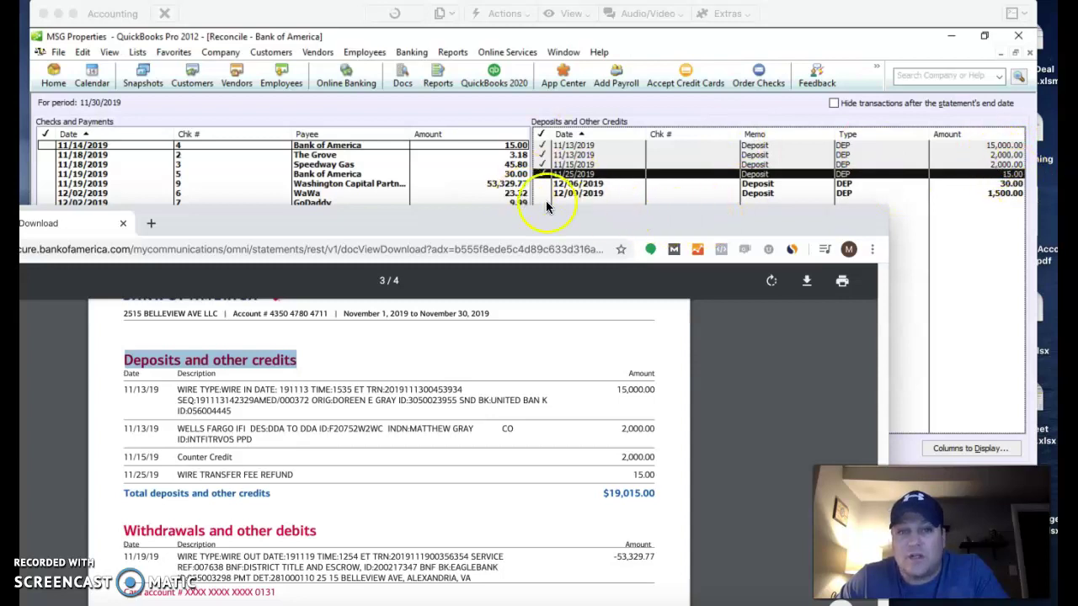
pyautogui.moveTo(633, 228); pyautogui.dragTo(0, 51)
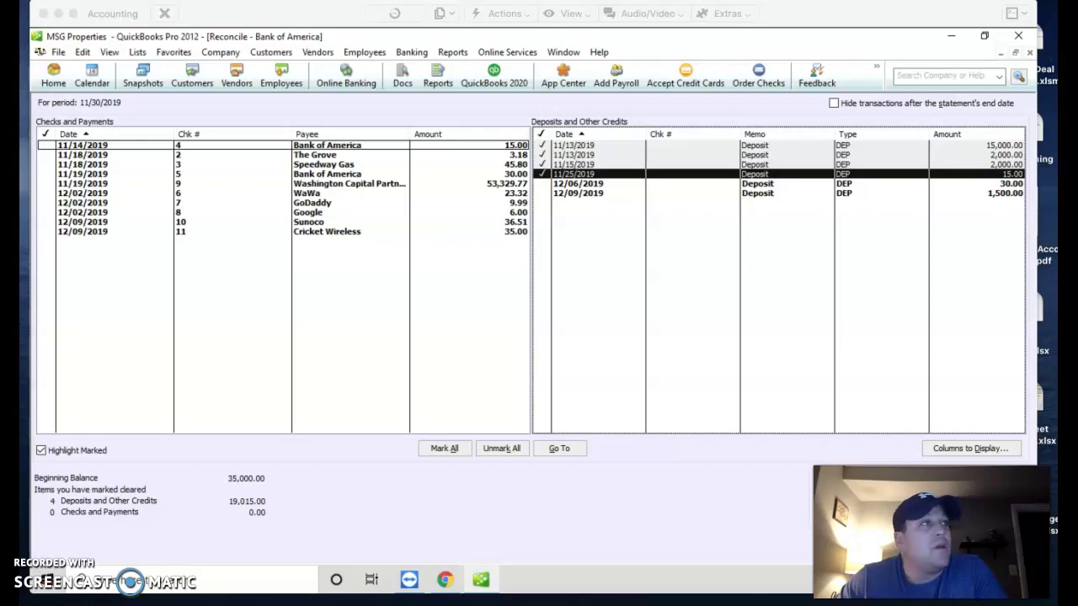
pyautogui.moveTo(0, 52); pyautogui.dragTo(556, 36)
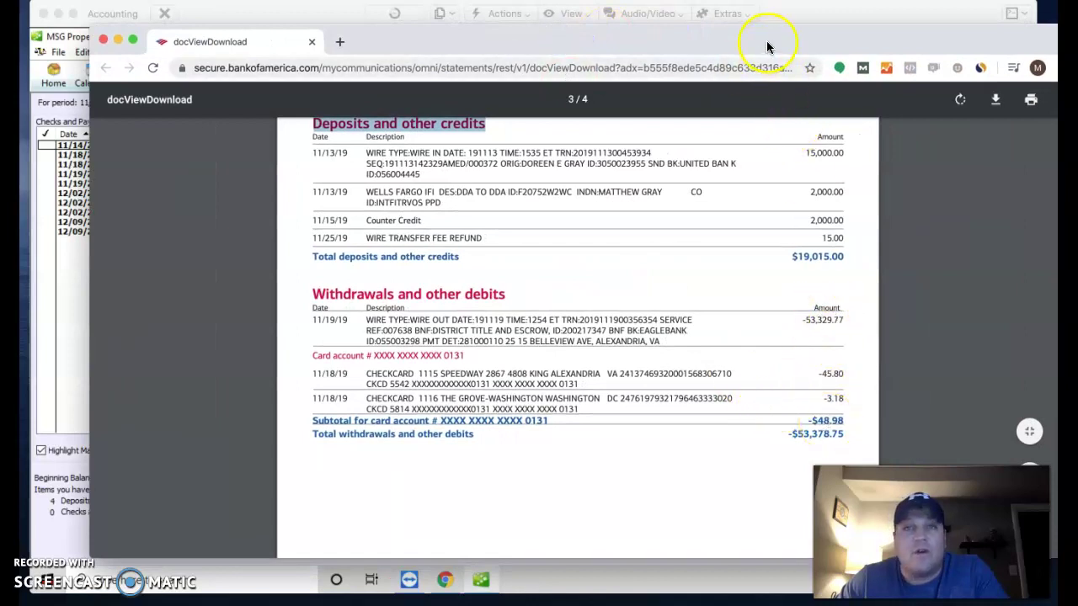
pyautogui.moveTo(768, 48); pyautogui.dragTo(0, 46)
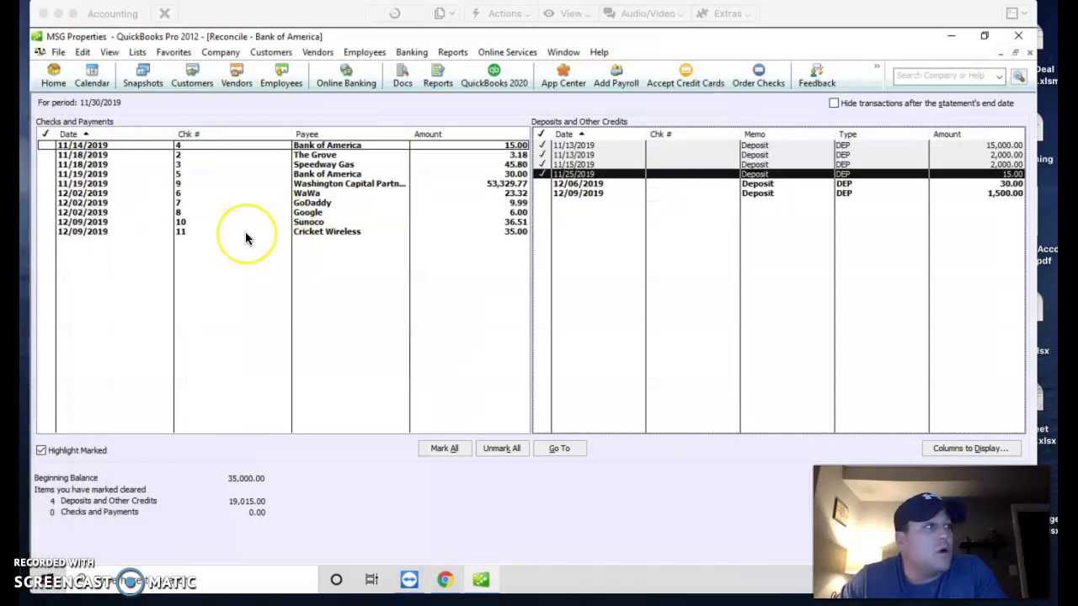
# Step: Mark the November payments to Washington Capital Partners, Speedway Gas and The Grove as cleared
pyautogui.click(195, 185)
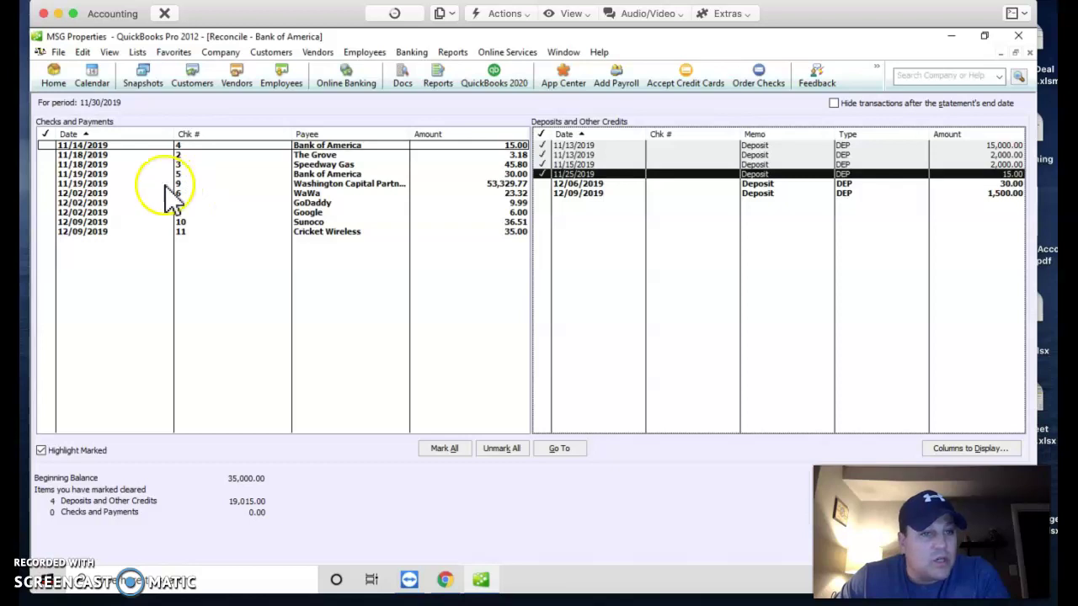
pyautogui.click(116, 184)
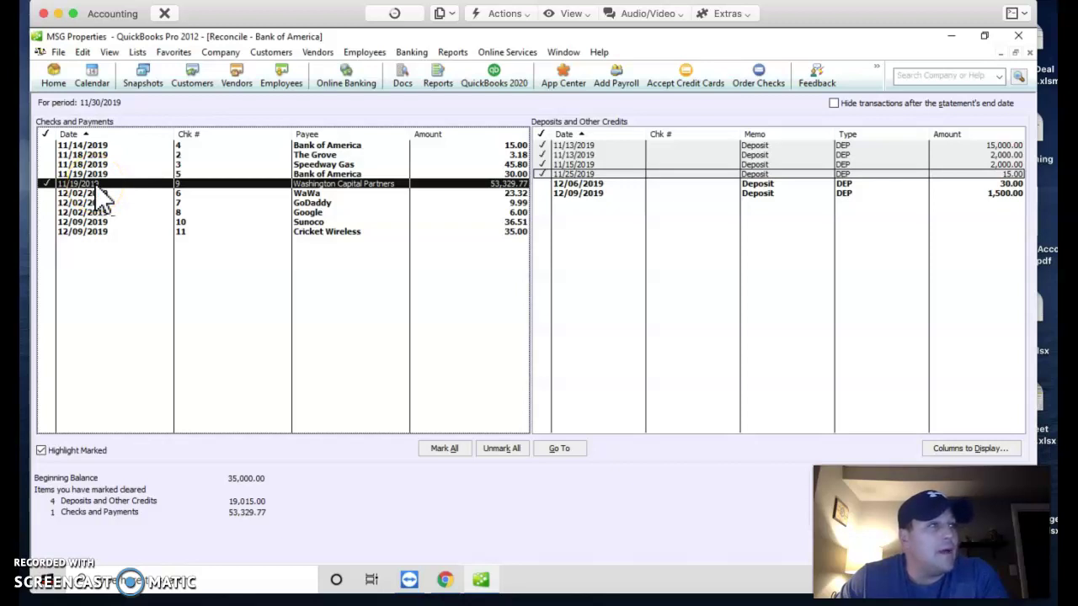
pyautogui.click(320, 165)
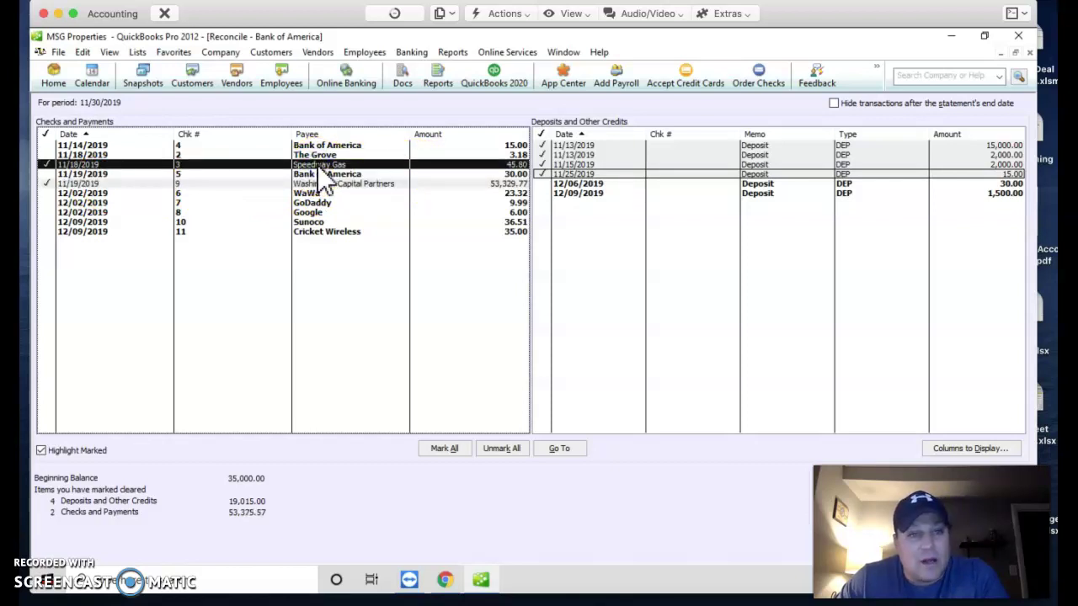
pyautogui.click(315, 155)
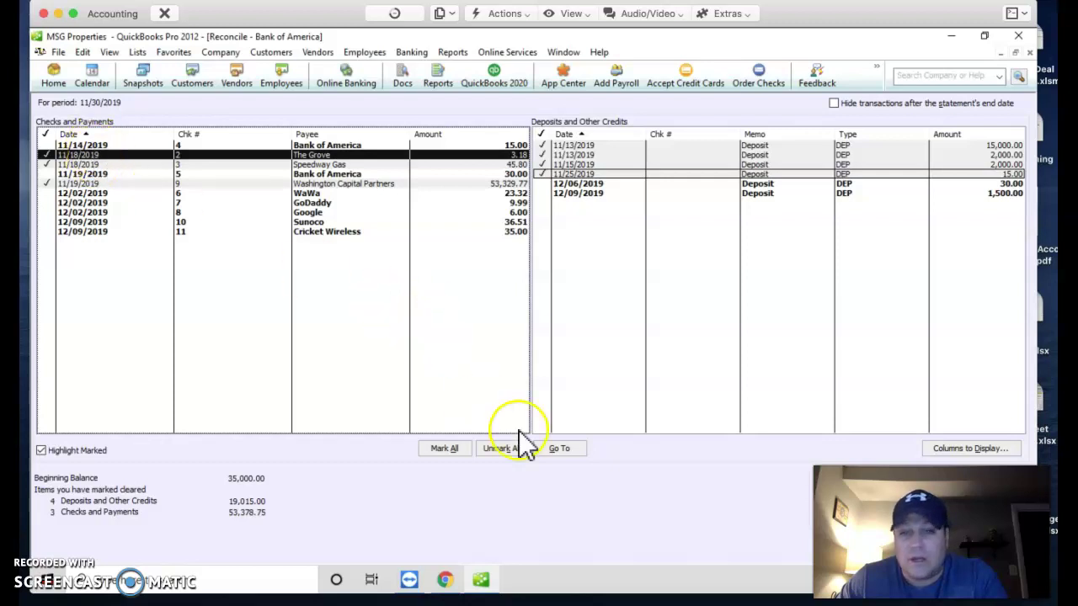
# Step: Check the reconciliation difference against the withdrawals and service fees in the November bank statement, and return to QuickBooks
pyautogui.moveTo(859, 25); pyautogui.dragTo(589, 17)
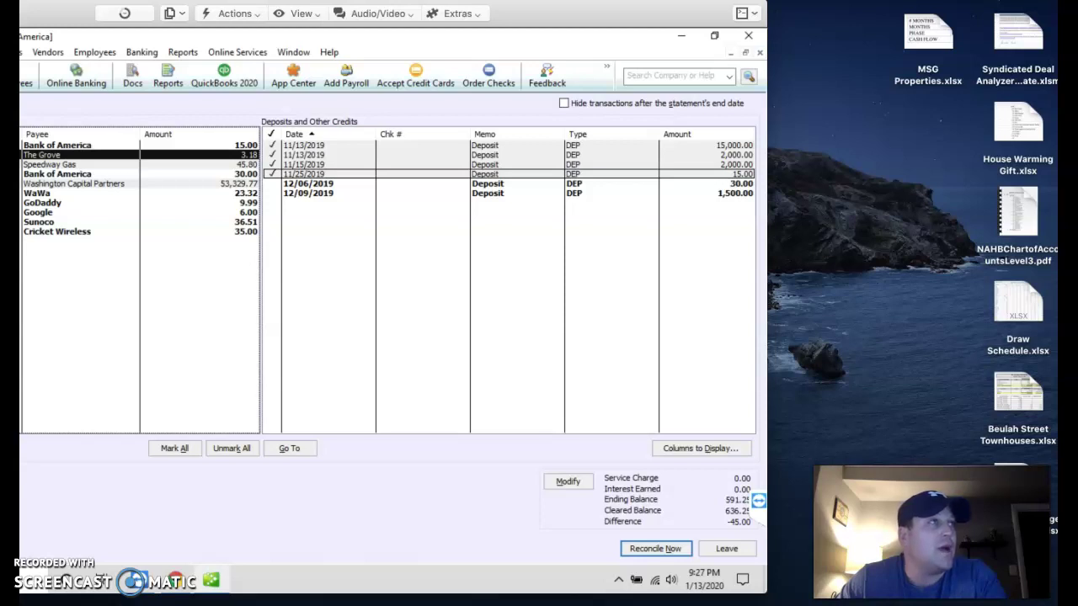
pyautogui.moveTo(0, 64); pyautogui.dragTo(400, 15)
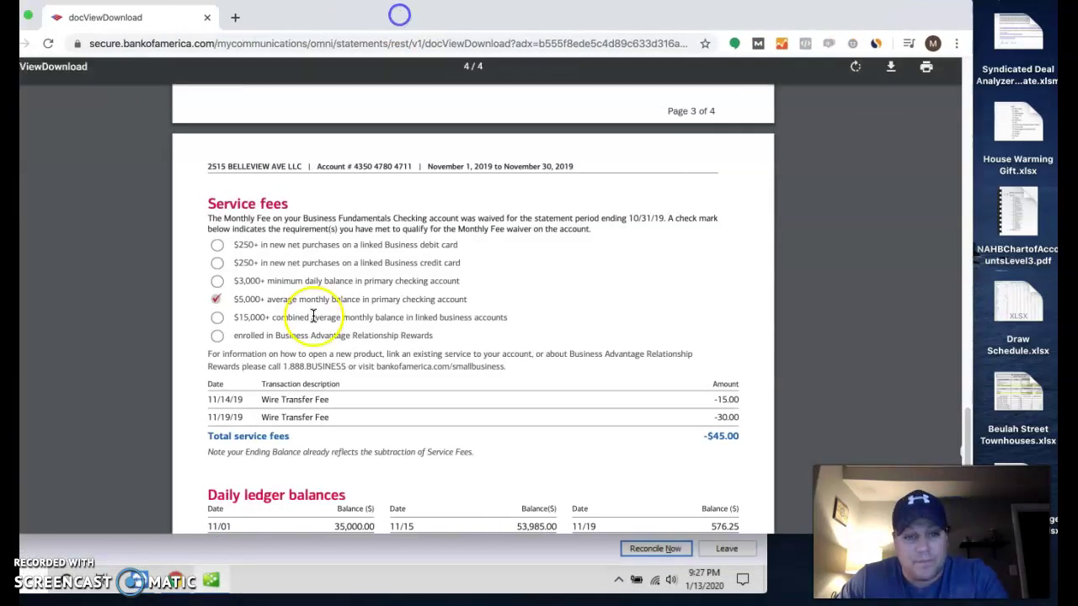
pyautogui.scroll(5, 187, 371)
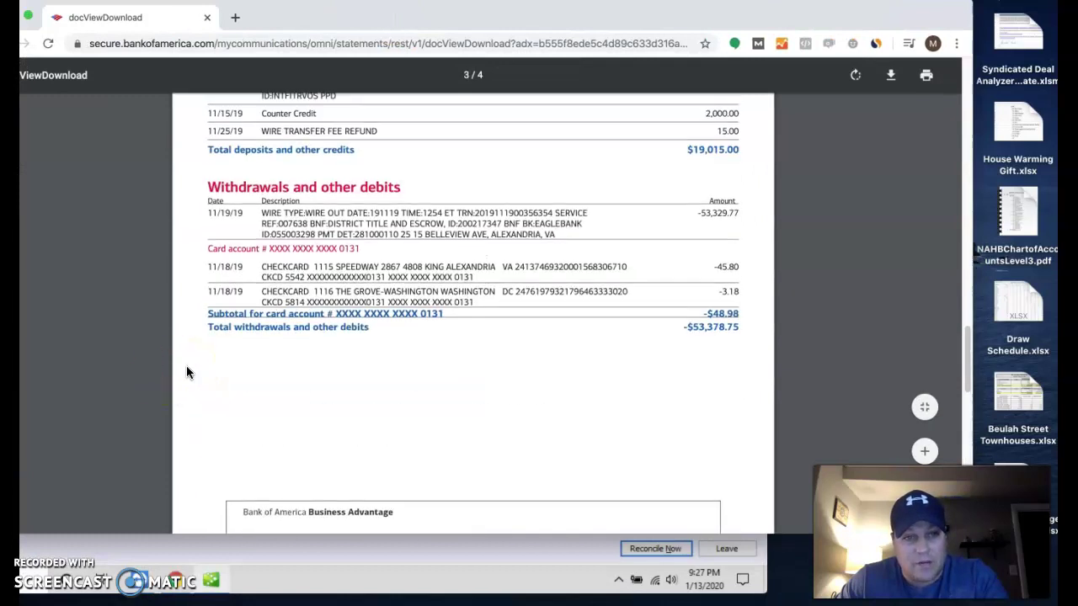
pyautogui.moveTo(193, 187); pyautogui.dragTo(388, 185)
pyautogui.click(201, 293)
pyautogui.scroll(-10, 189, 305)
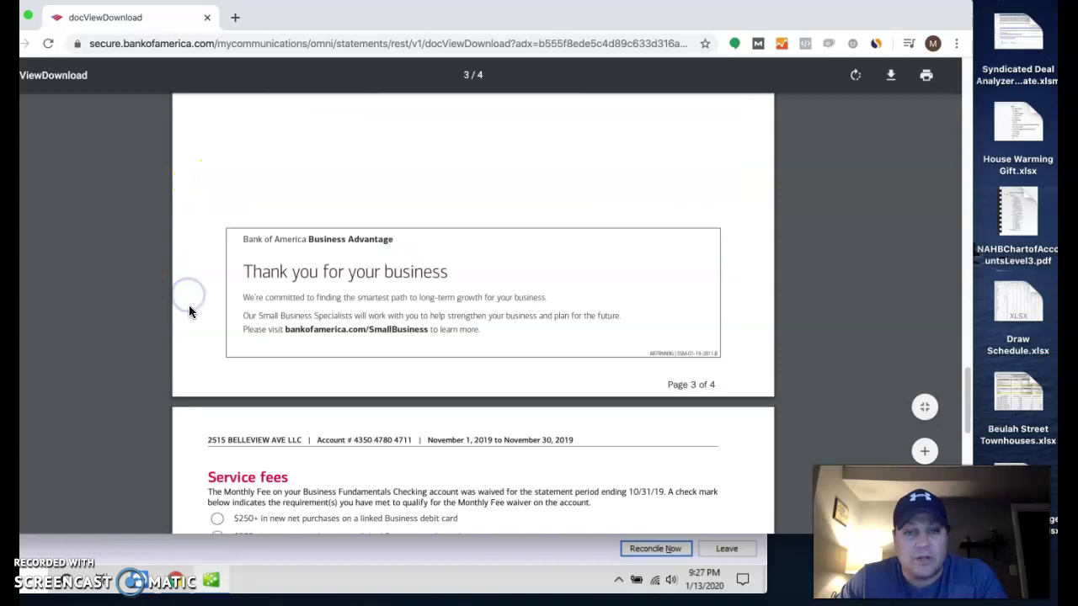
pyautogui.scroll(-2, 189, 311)
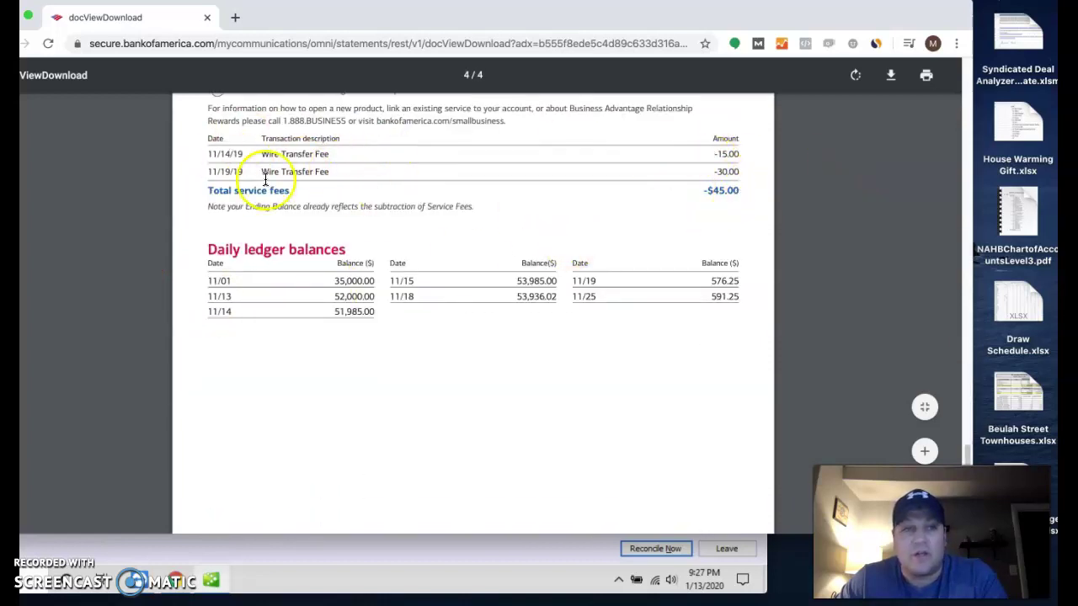
pyautogui.moveTo(641, 17); pyautogui.dragTo(19, 57)
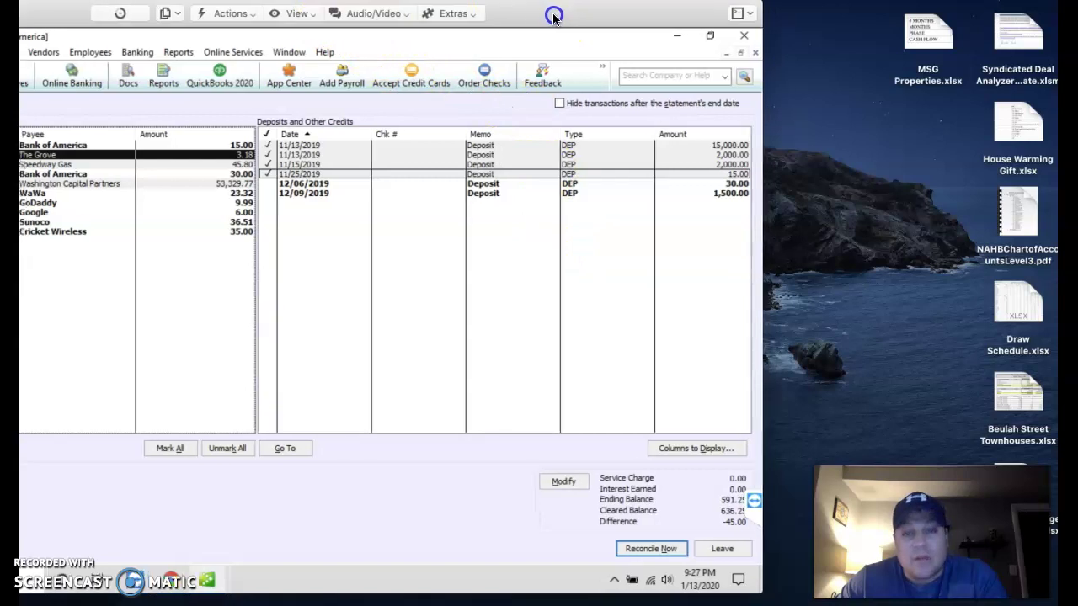
pyautogui.moveTo(557, 19); pyautogui.dragTo(533, 15)
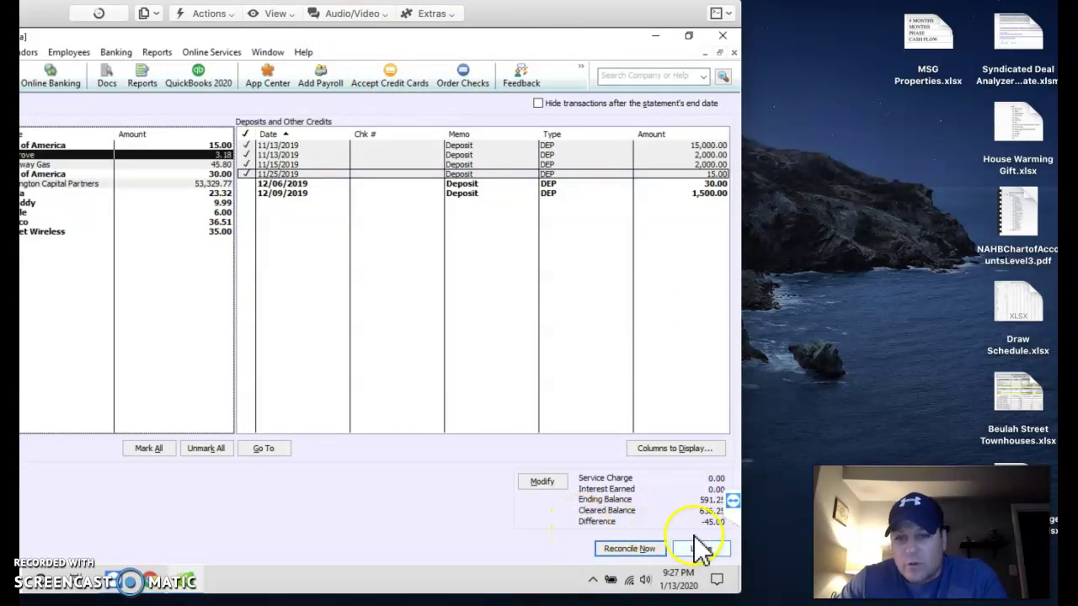
# Step: Mark the 11/14/2019 and 11/19/2019 Bank of America wire fee payments of 15.00 and 30.00 as cleared
pyautogui.moveTo(515, 17); pyautogui.dragTo(834, 17)
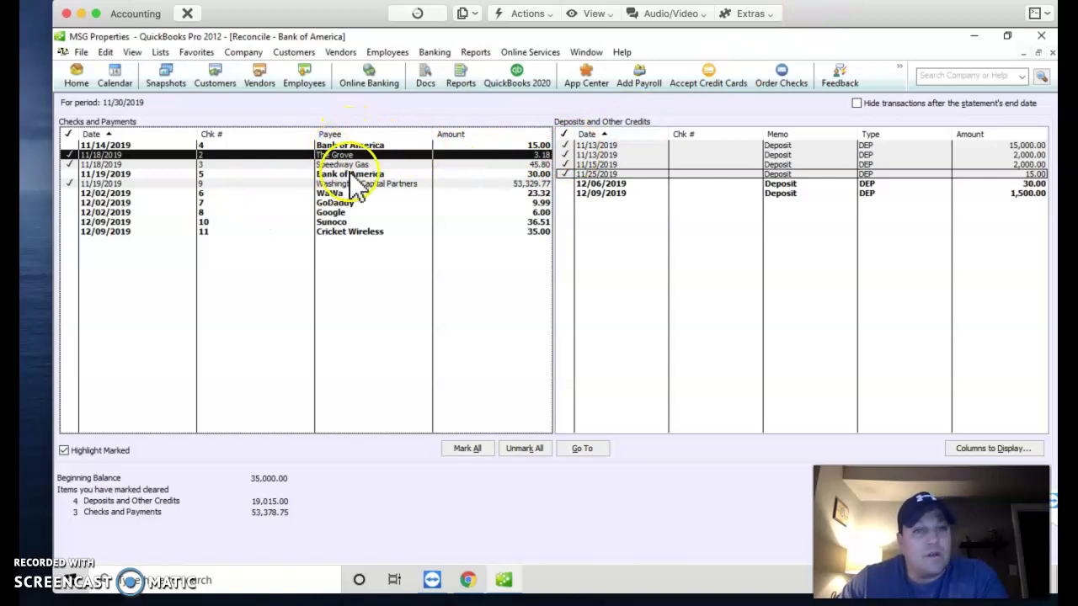
pyautogui.click(358, 146)
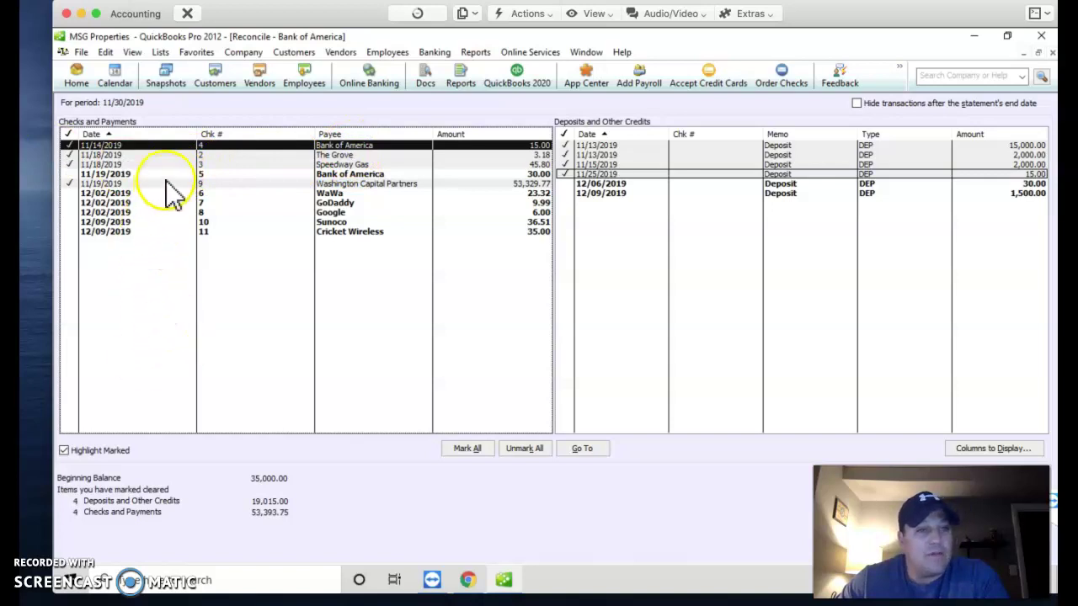
pyautogui.click(349, 175)
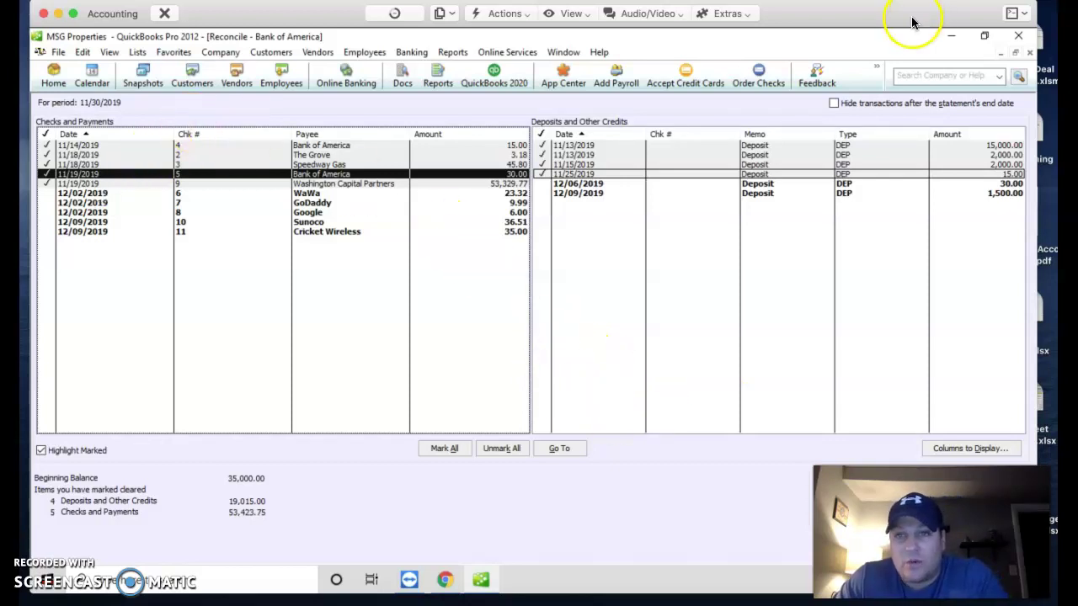
# Step: Check the difference, complete the reconciliation, and display both the summary and detail reconciliation reports
pyautogui.moveTo(912, 21); pyautogui.dragTo(680, 21)
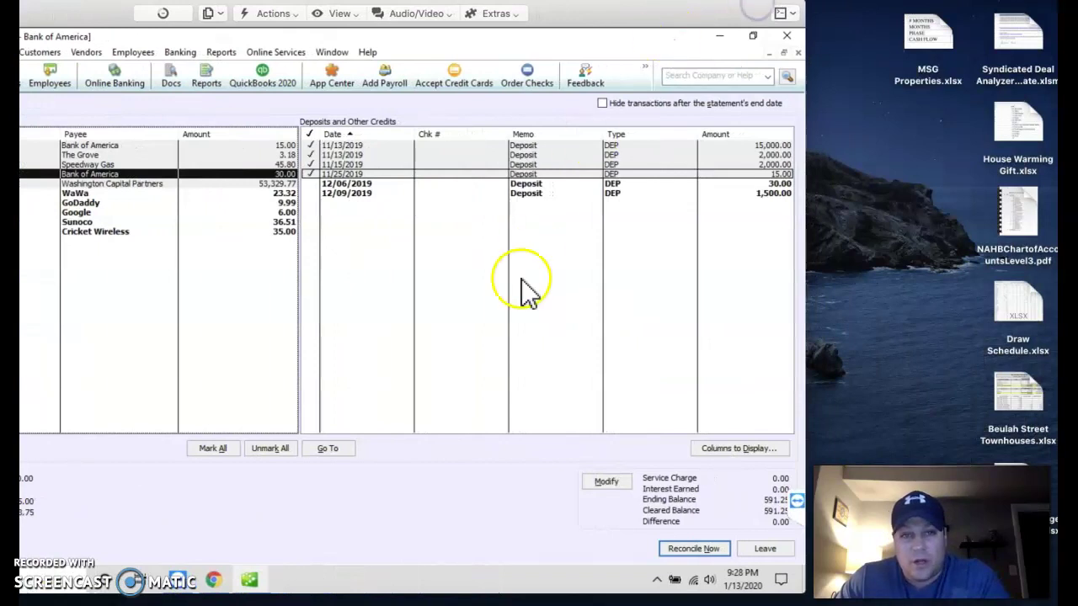
pyautogui.click(673, 549)
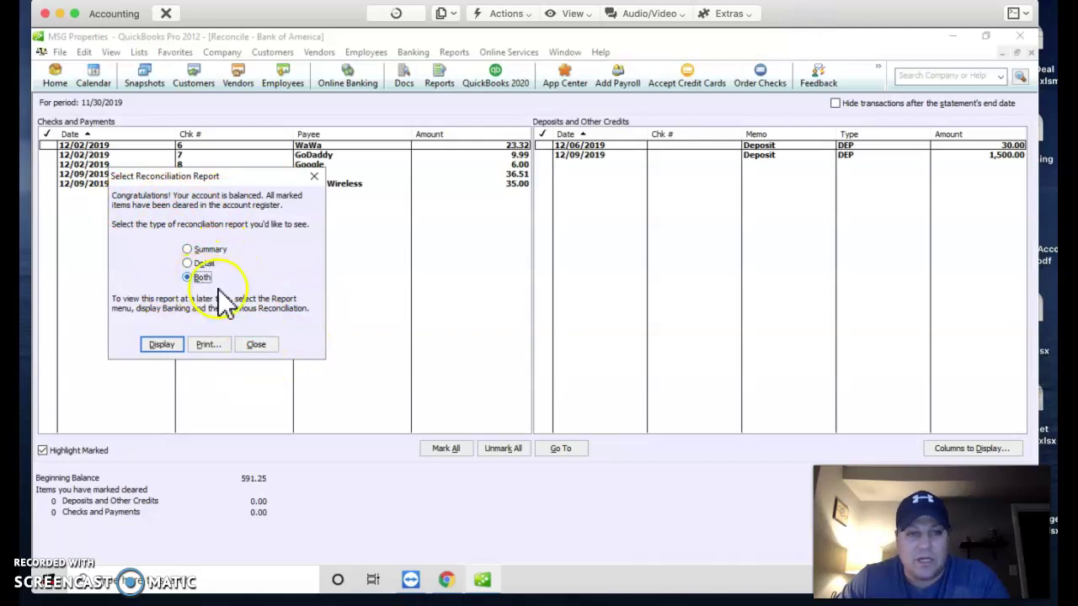
pyautogui.click(165, 347)
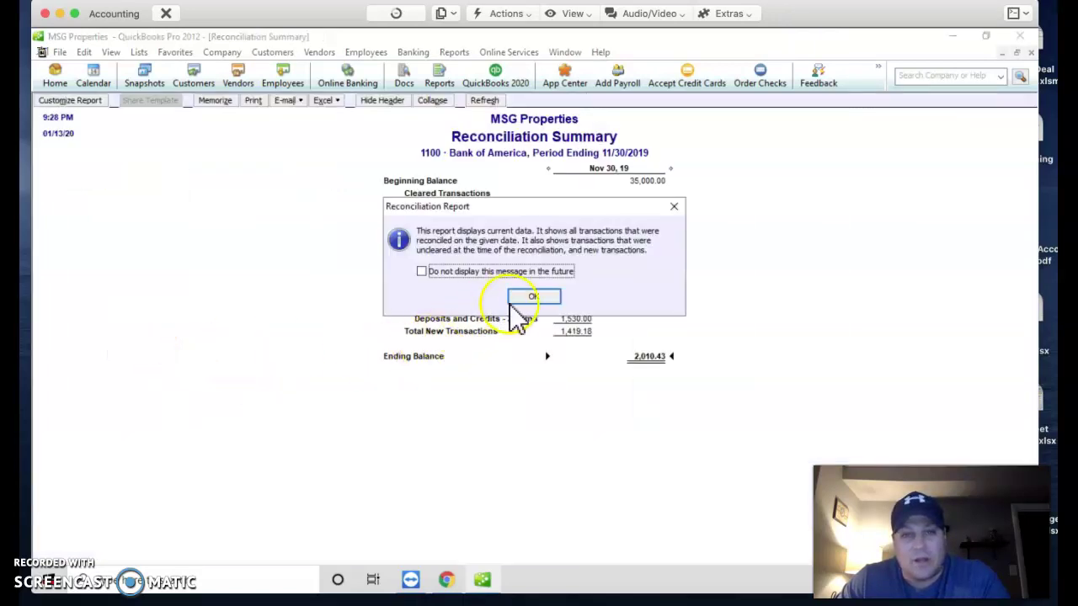
pyautogui.click(534, 299)
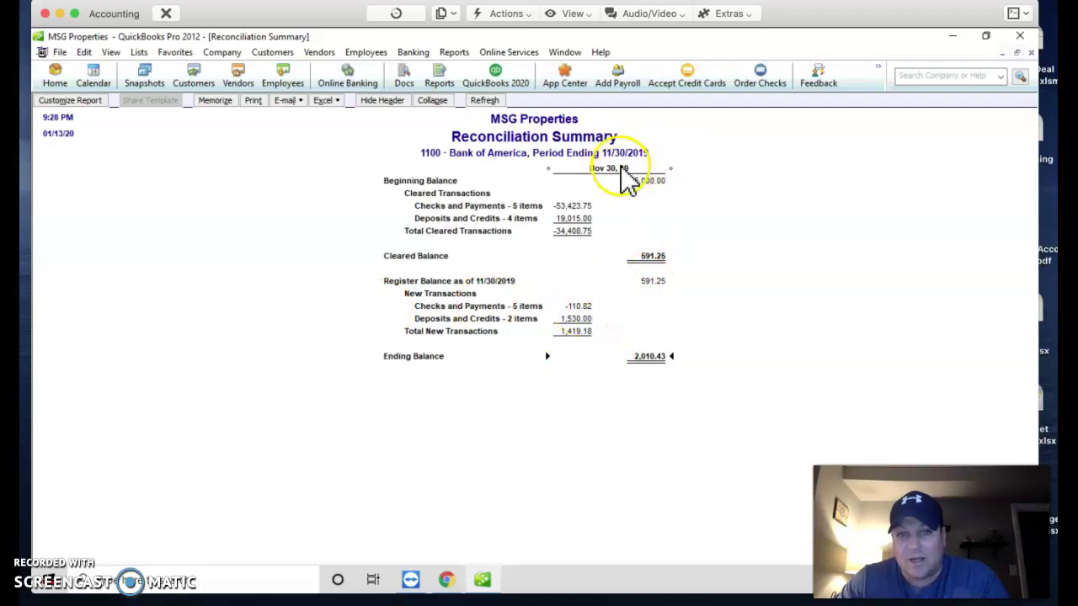
# Step: Close the Reconciliation Summary and review the cleared and new transactions in the Reconciliation Detail report
pyautogui.click(1030, 54)
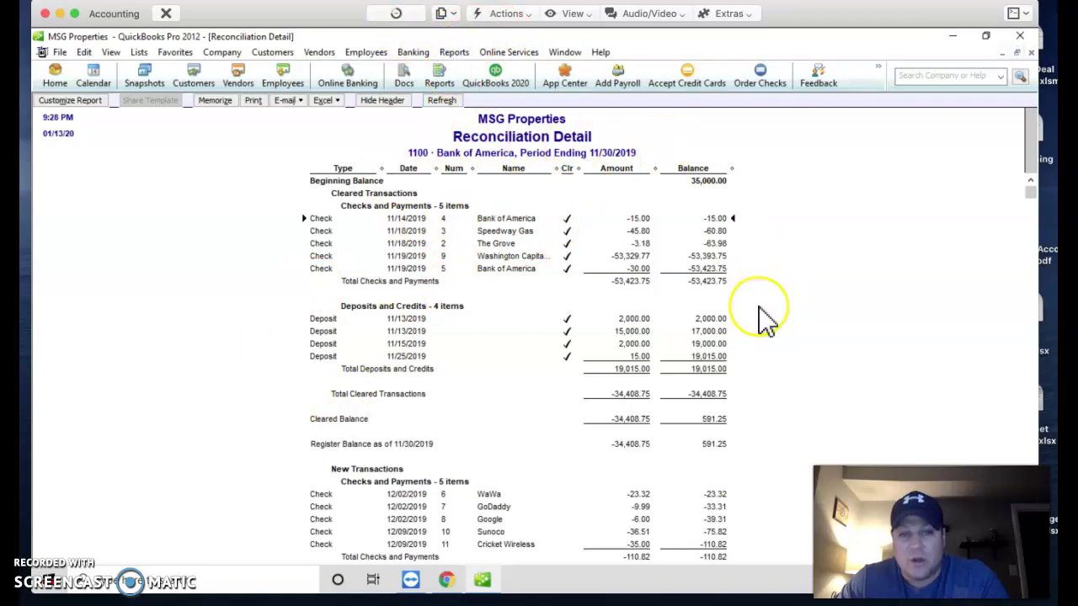
pyautogui.scroll(-4, 765, 315)
pyautogui.click(686, 407)
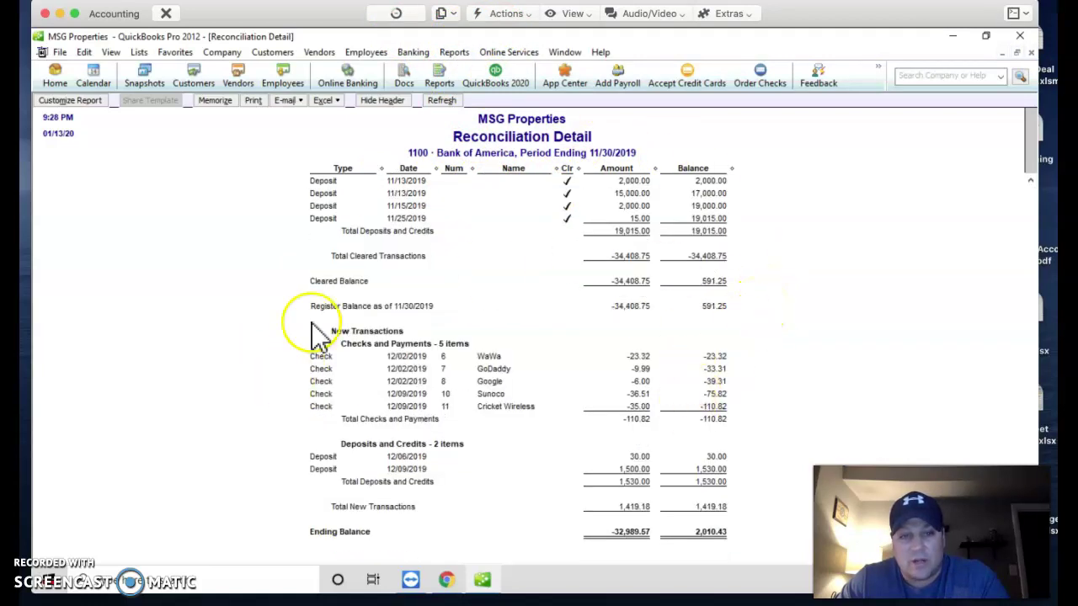
pyautogui.scroll(4, 618, 336)
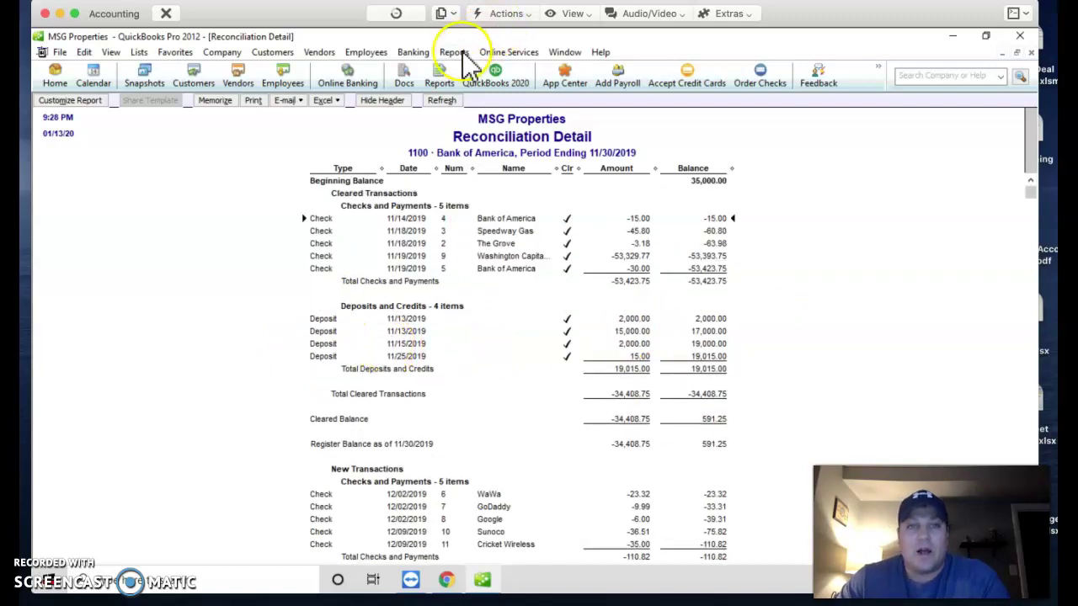
pyautogui.click(412, 51)
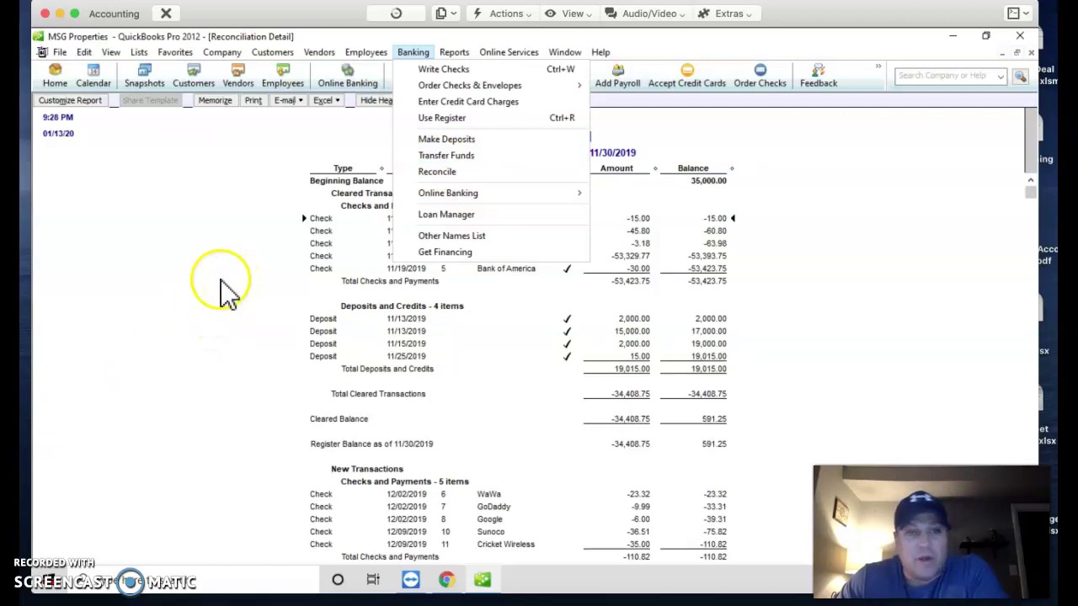
pyautogui.click(780, 185)
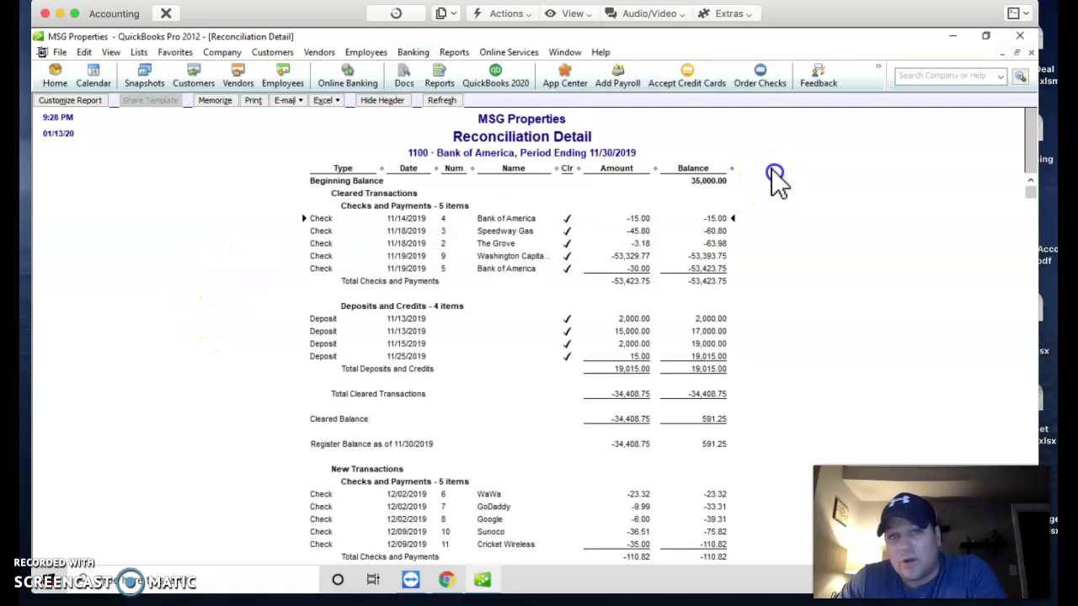